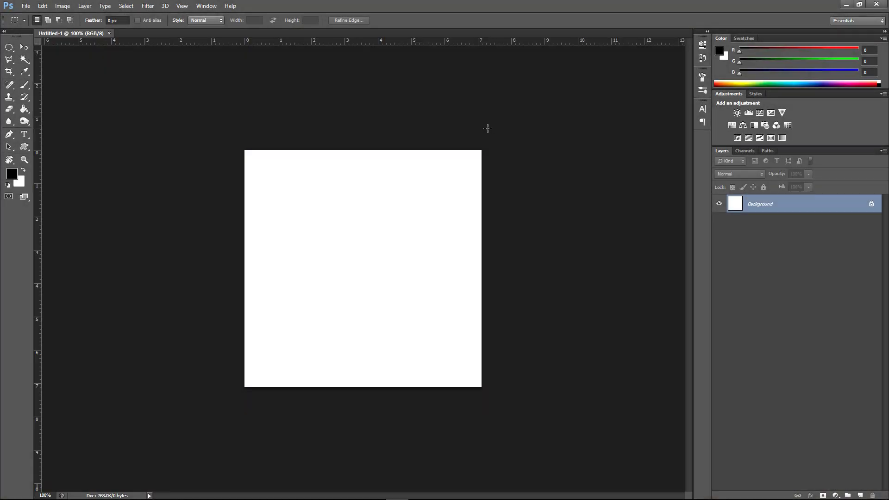
Convert the Background into a regular layer named Layer 0 and enable a Gradient Overlay in its layer style.
double_click(776, 211)
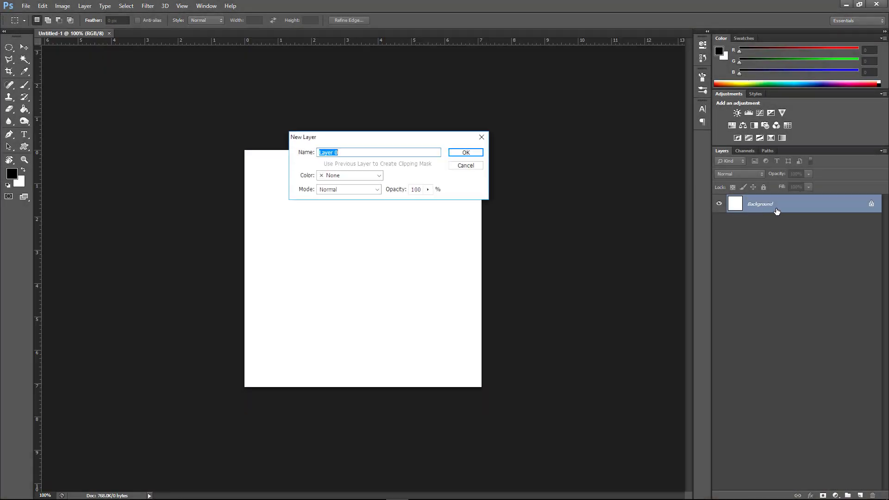
key(Return)
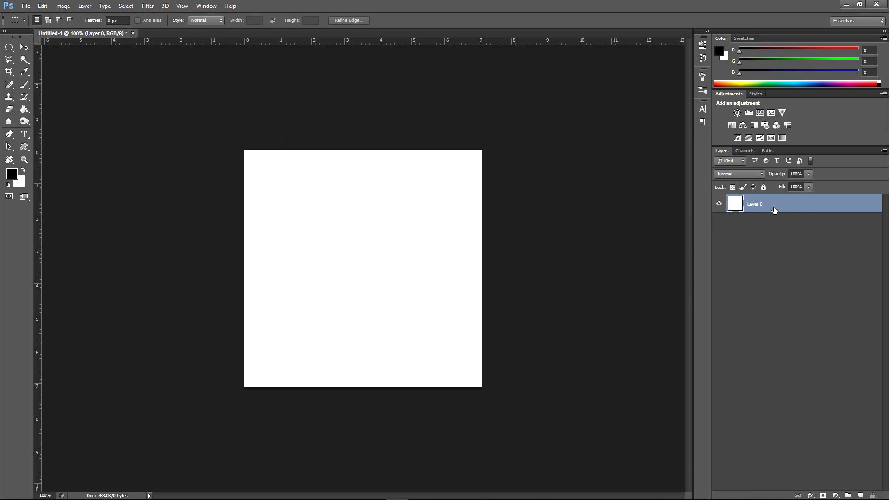
right_click(773, 208)
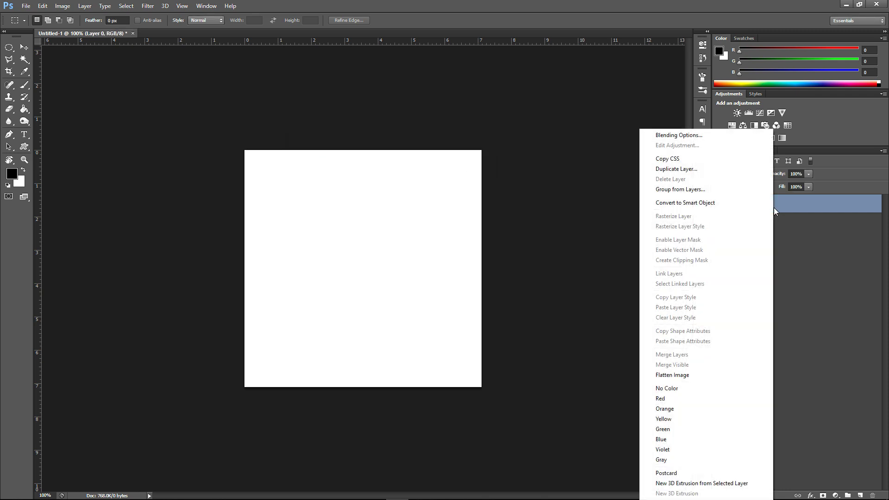
click(718, 136)
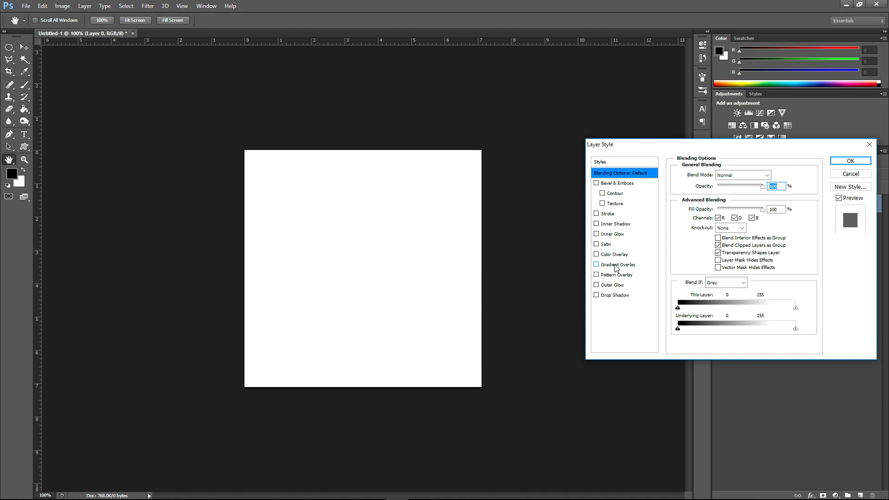
click(616, 266)
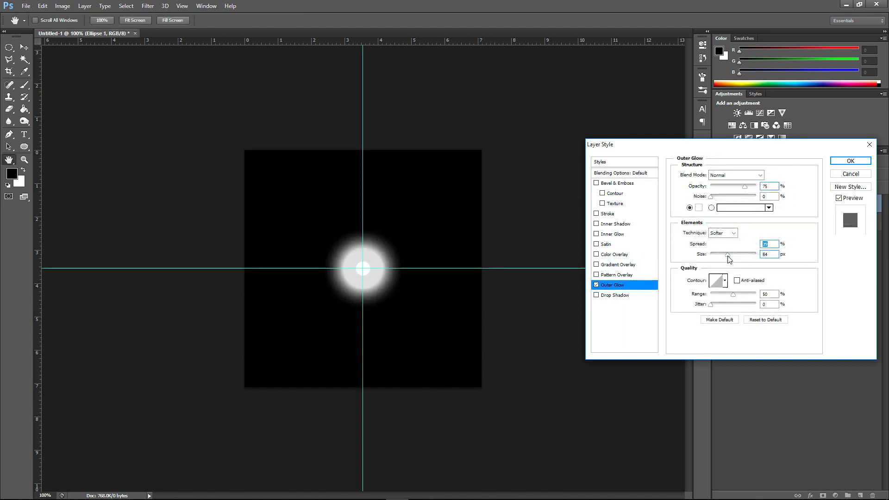
Adjust the outer glow size of the white ellipse at the canvas centre.
mouse_move(734, 256)
mouse_down()
mouse_move(746, 256)
mouse_move(736, 245)
mouse_move(719, 246)
mouse_move(727, 248)
mouse_up()
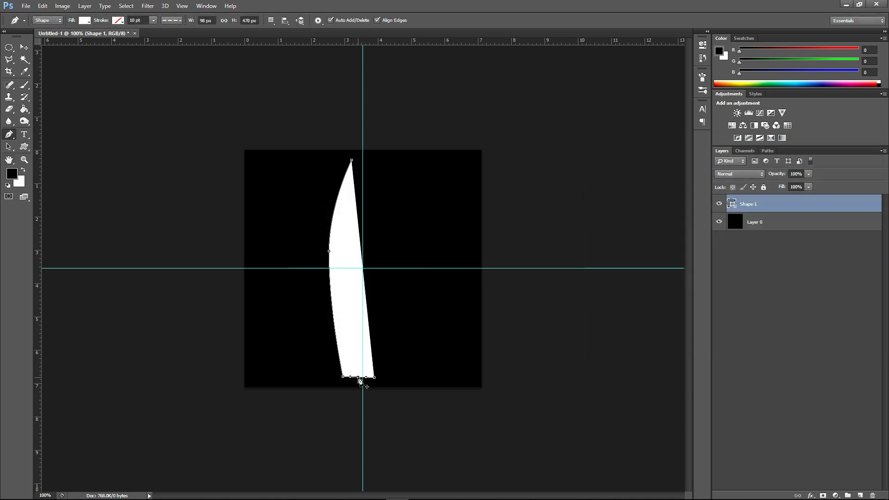
Reshape the white pen shape into a flame by arching its base, bulging its right edge and narrowing its left edge.
ctrl+drag(359, 381, 358, 367)
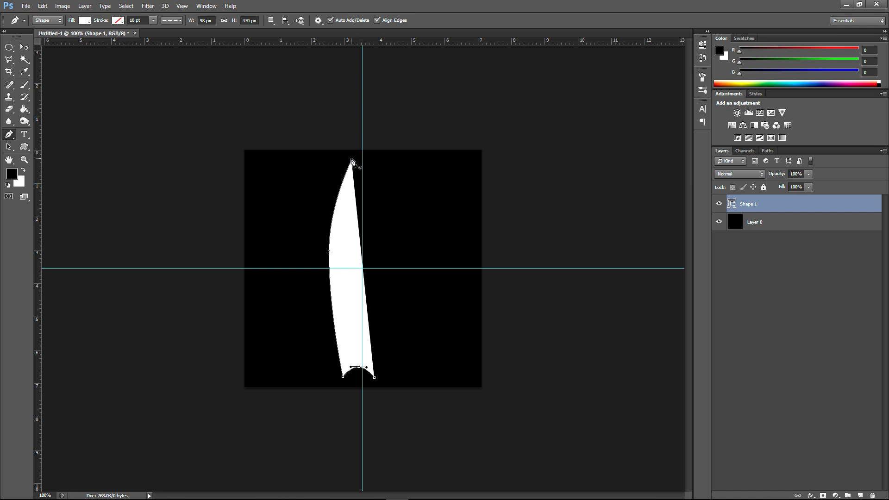
ctrl+click(353, 163)
drag(358, 231, 371, 193)
ctrl+drag(367, 154, 368, 152)
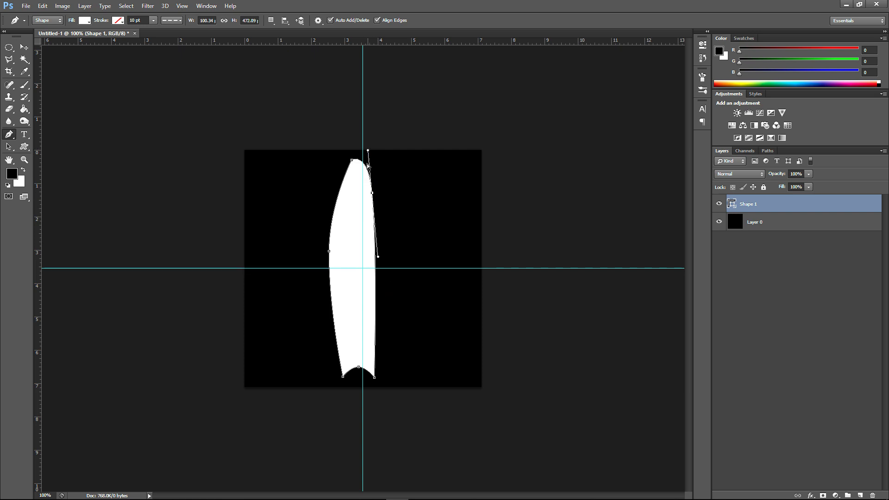
ctrl+drag(328, 251, 334, 253)
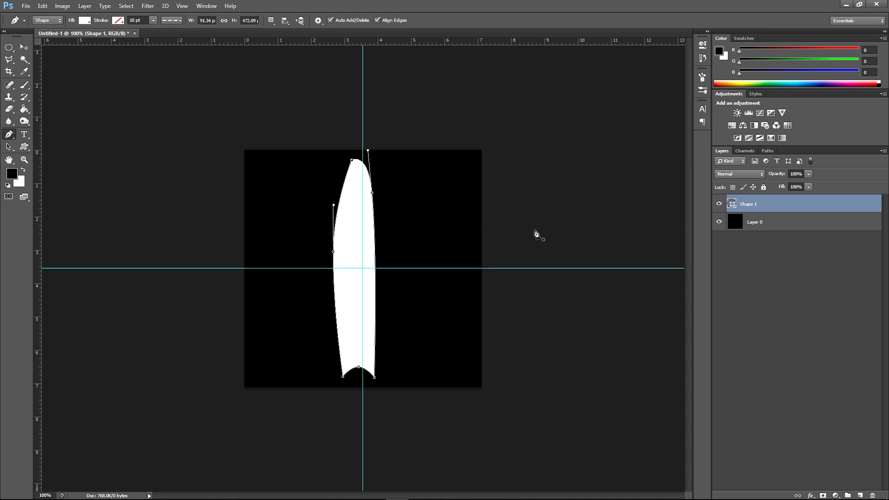
click(787, 226)
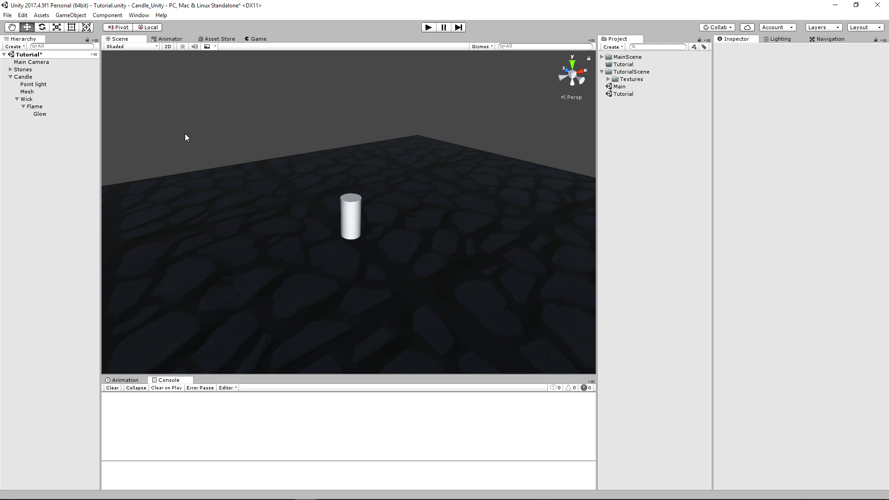
Switch to Unity and examine the transforms and components of the Candle, its Point light and Mesh, plus the available 3D object types.
click(33, 77)
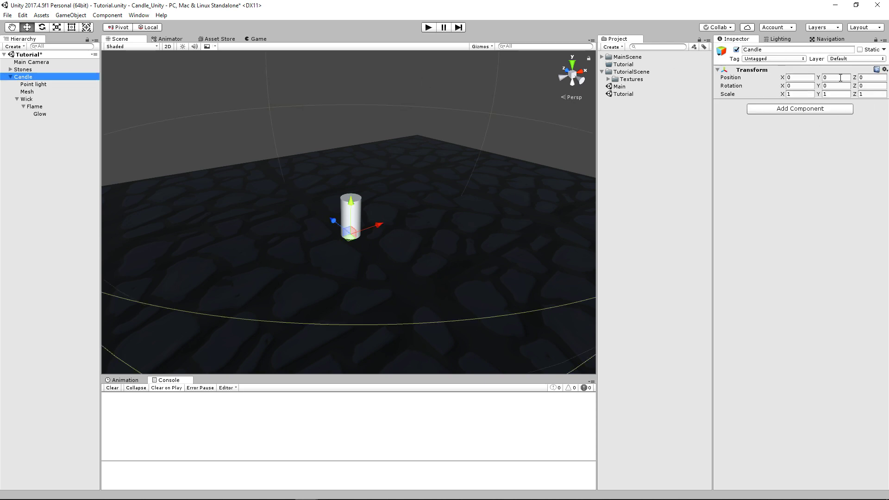
click(40, 85)
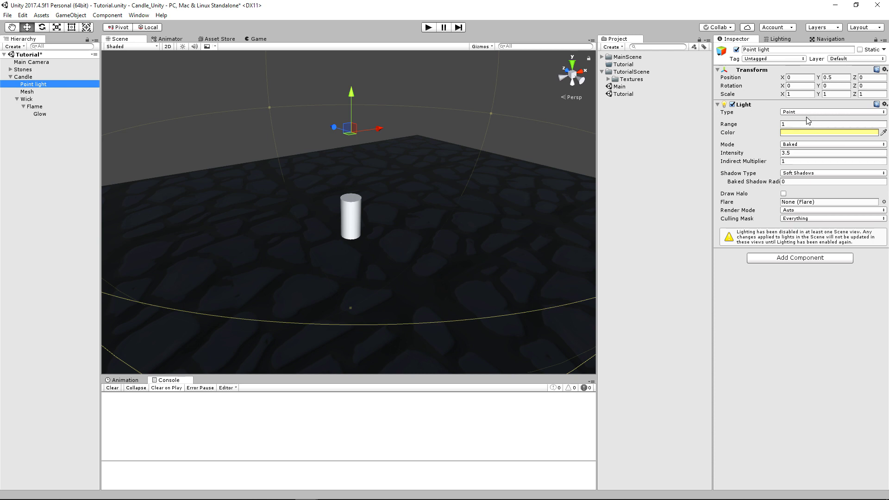
click(49, 92)
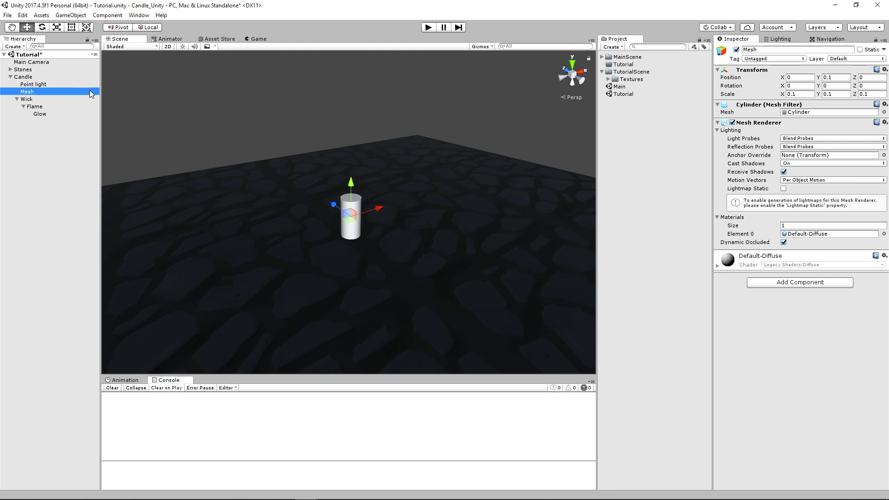
right_click(36, 138)
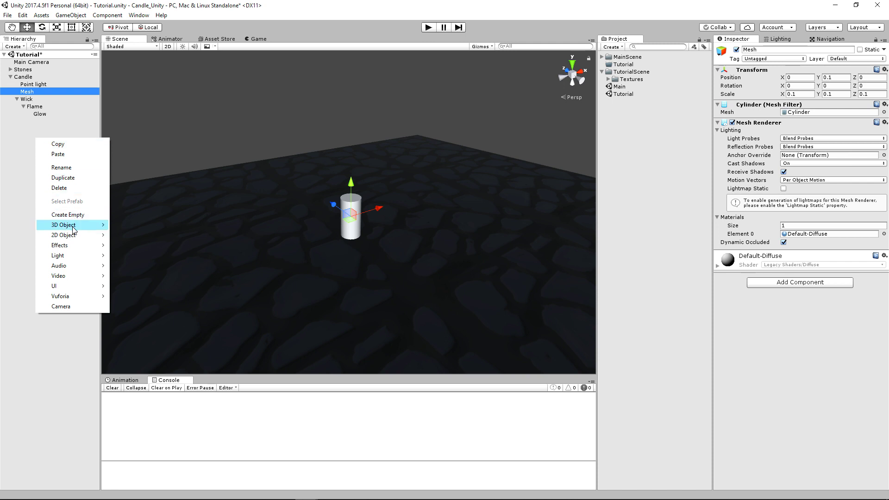
mouse_move(69, 225)
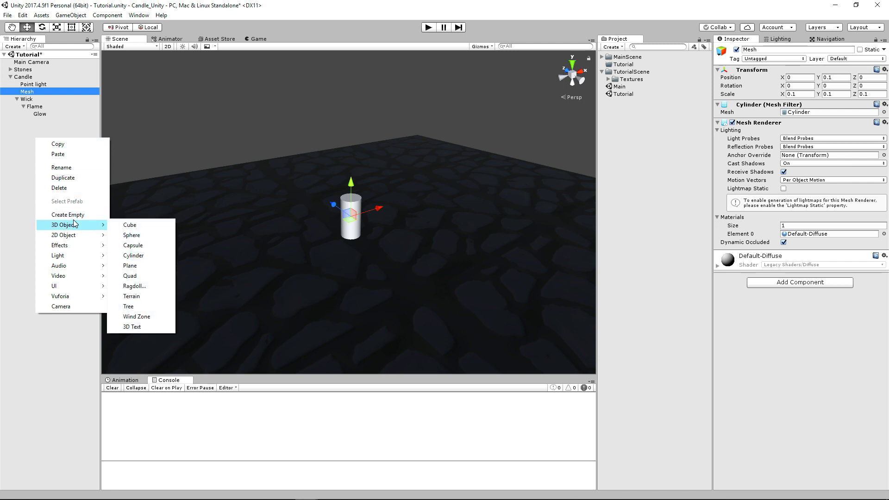
click(19, 164)
click(34, 92)
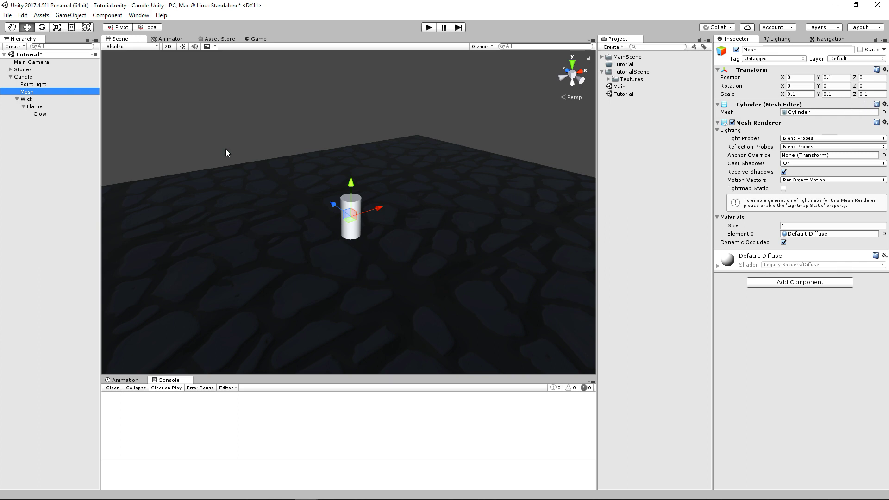
Examine the Candle's pivot at its base and the settings of the Wick, Flame and Glow objects.
click(29, 77)
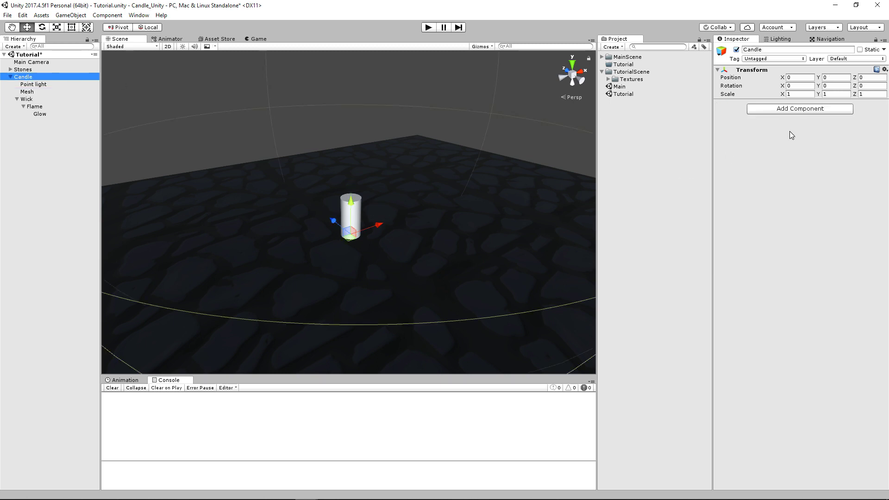
alt+drag(422, 267, 428, 299)
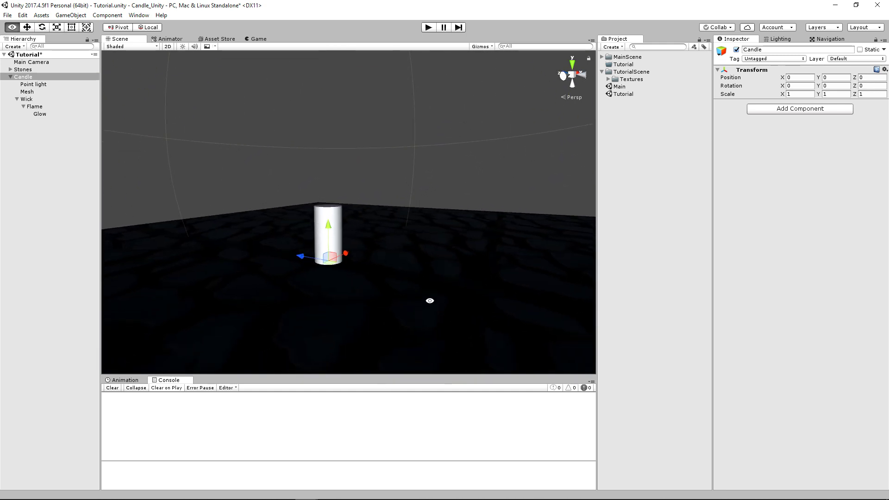
click(39, 99)
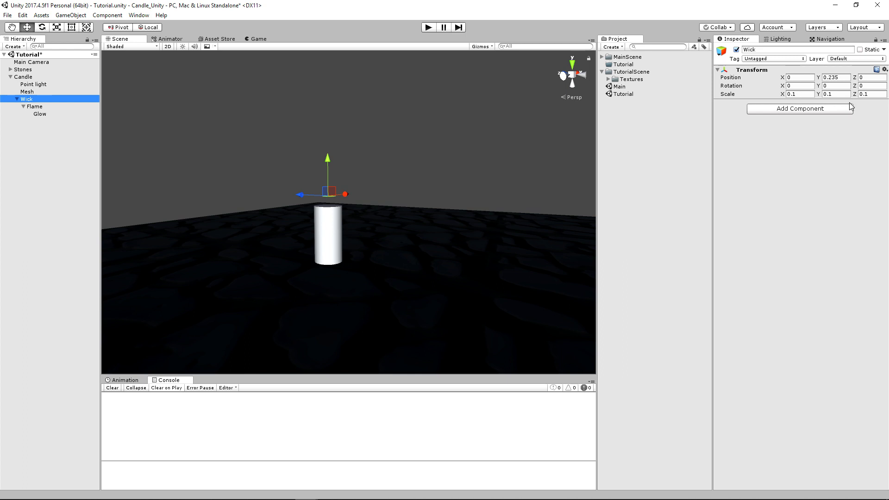
click(55, 106)
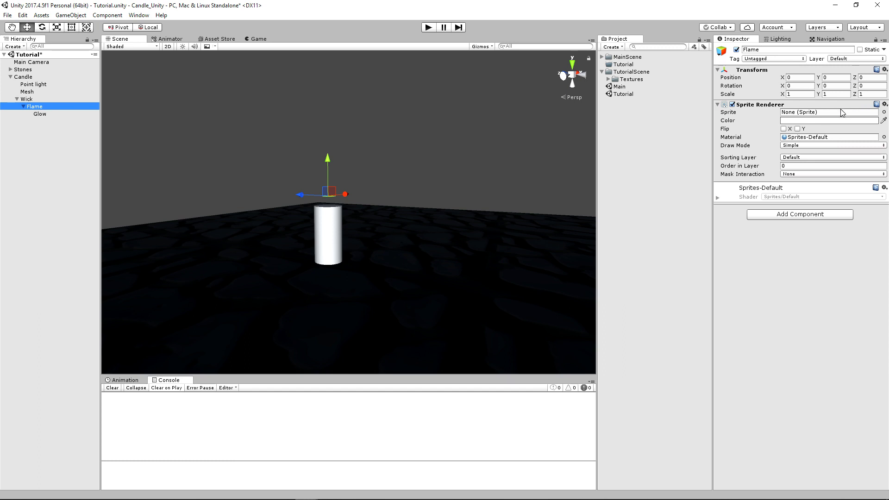
click(52, 116)
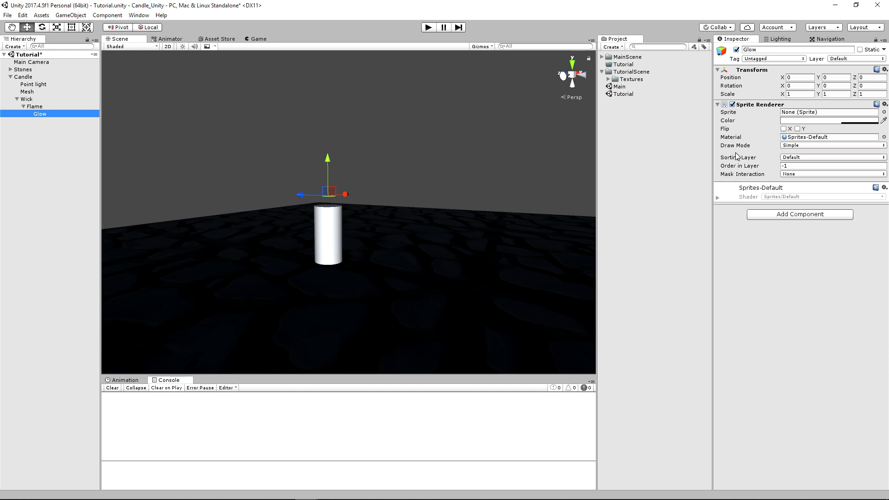
click(46, 91)
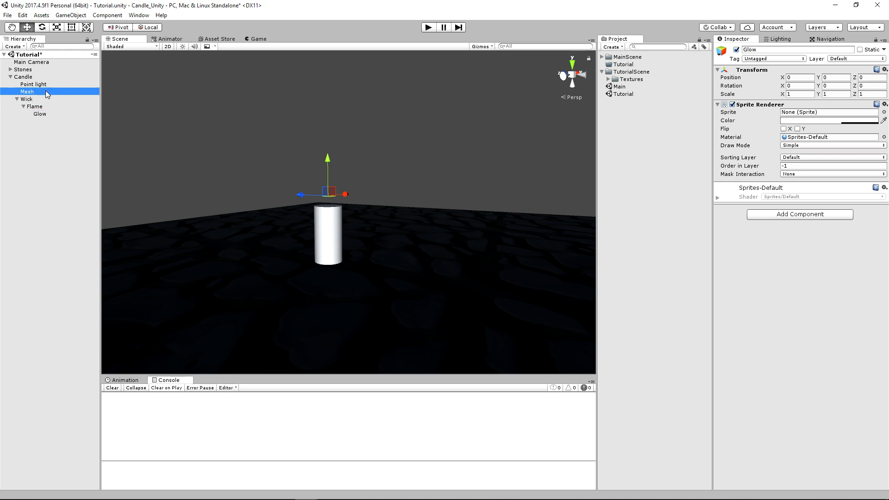
Review the import settings of the T_Flame and T_Glow sprites in the Textures folder, including their pixels per unit.
click(609, 80)
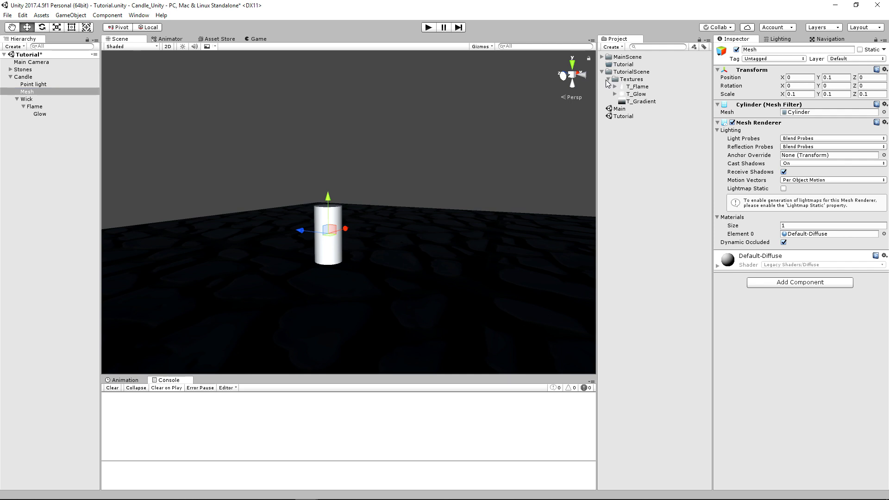
click(643, 87)
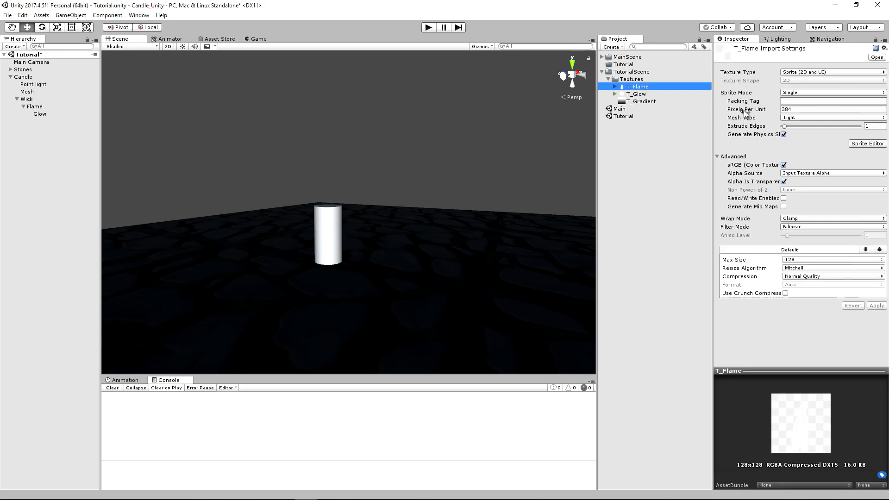
mouse_move(770, 111)
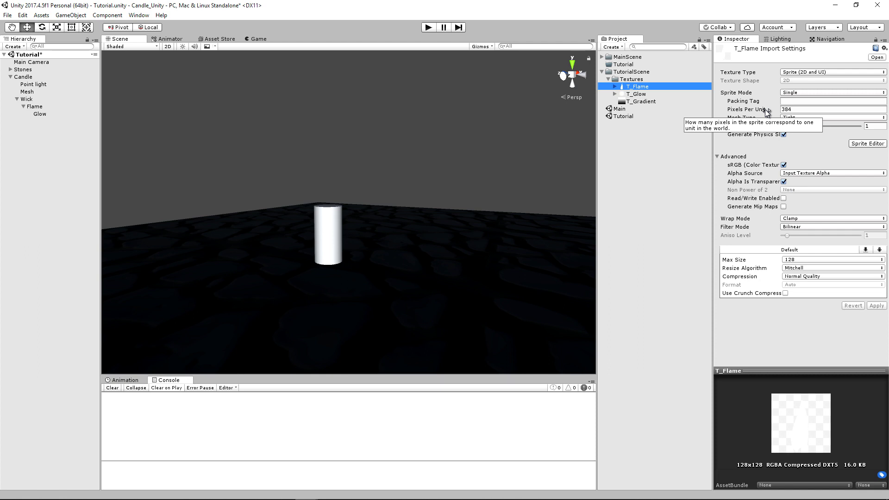
click(638, 94)
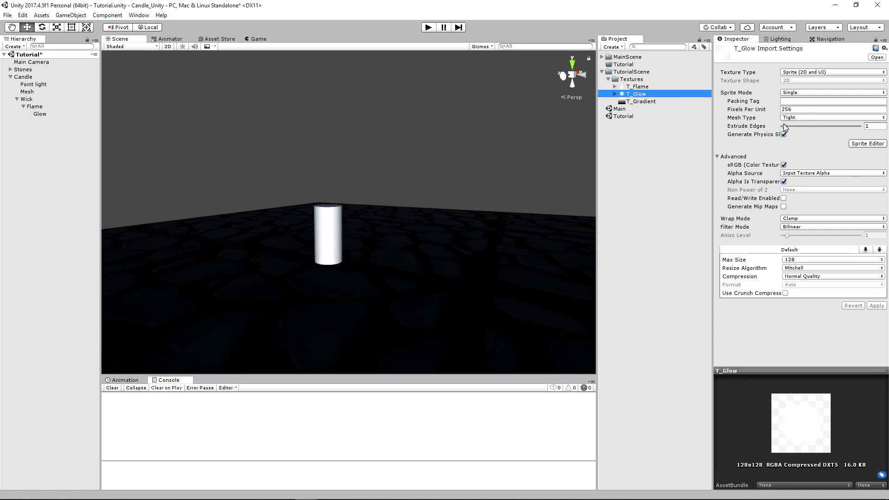
click(608, 79)
Create a material named M_SimpleCandle in the TutorialScene folder and apply it to the candle cylinder.
right_click(631, 73)
mouse_move(688, 79)
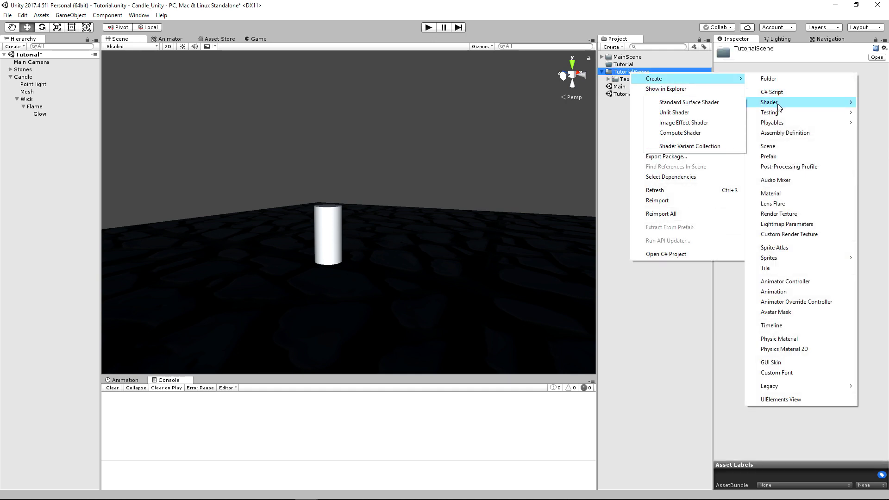
click(784, 193)
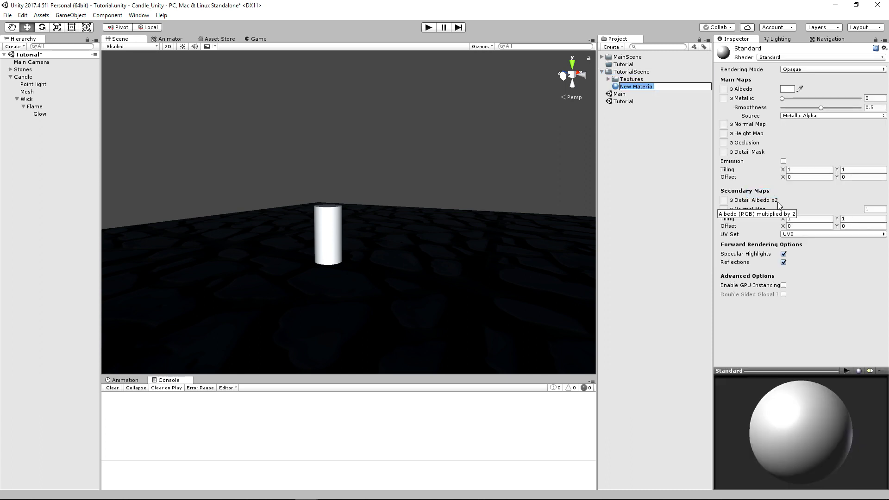
text(M)
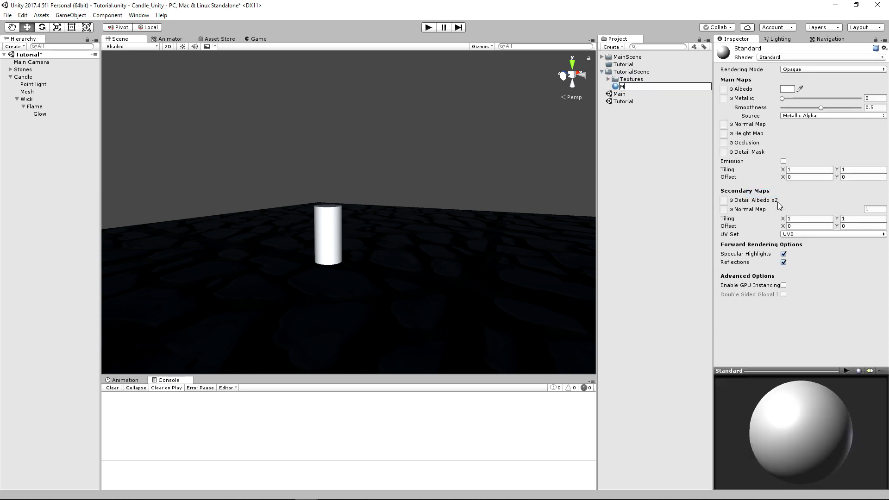
text(_SimpleCandle)
key(Return)
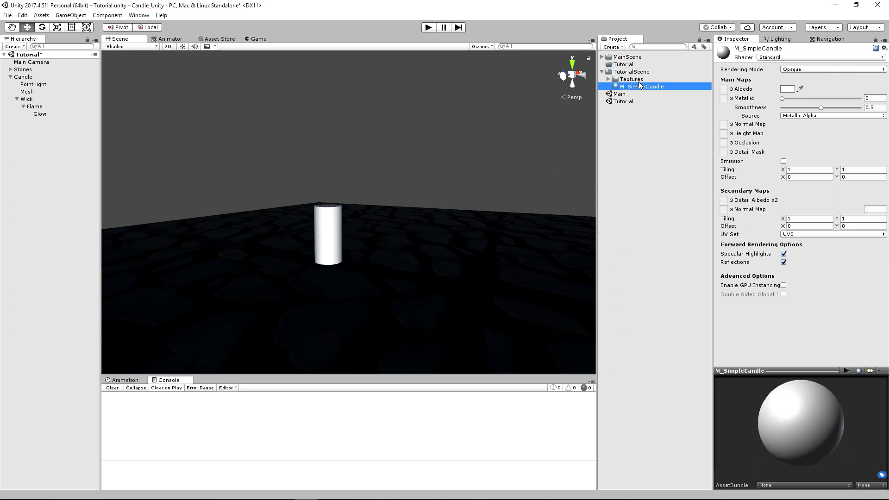
drag(640, 88, 335, 228)
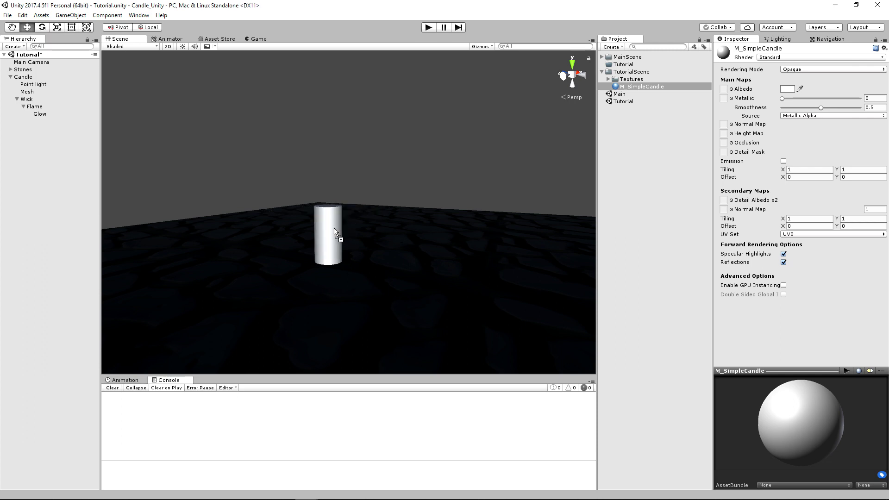
Enable emission on the M_SimpleCandle material and assign the T_Gradient texture as its emission color map.
click(783, 162)
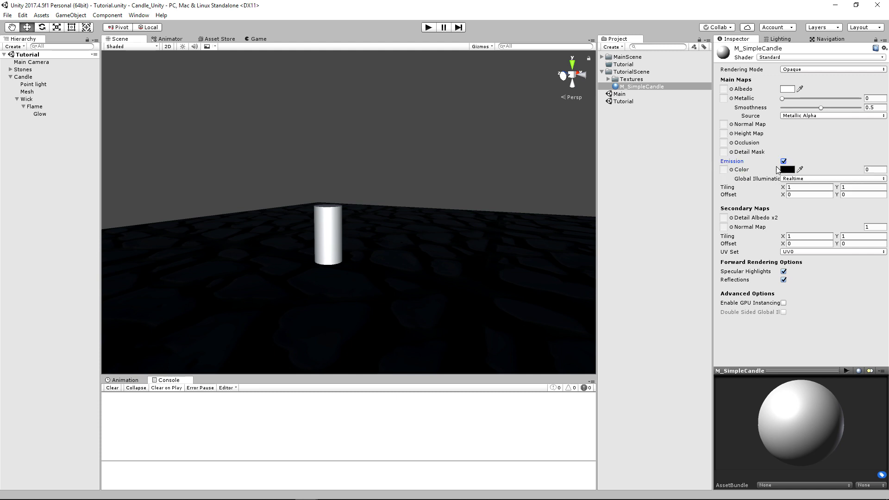
click(608, 80)
drag(641, 102, 724, 170)
alt+drag(451, 267, 397, 260)
scroll(394, 253, up, 2)
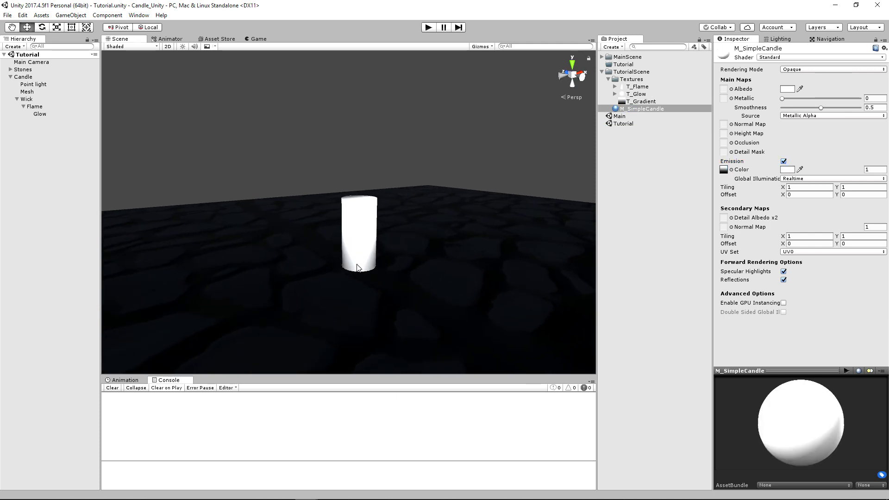
click(787, 170)
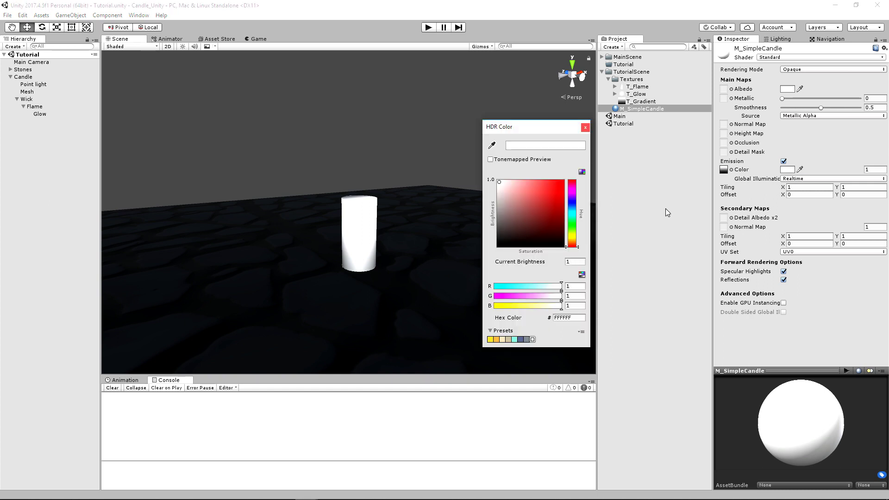
click(584, 129)
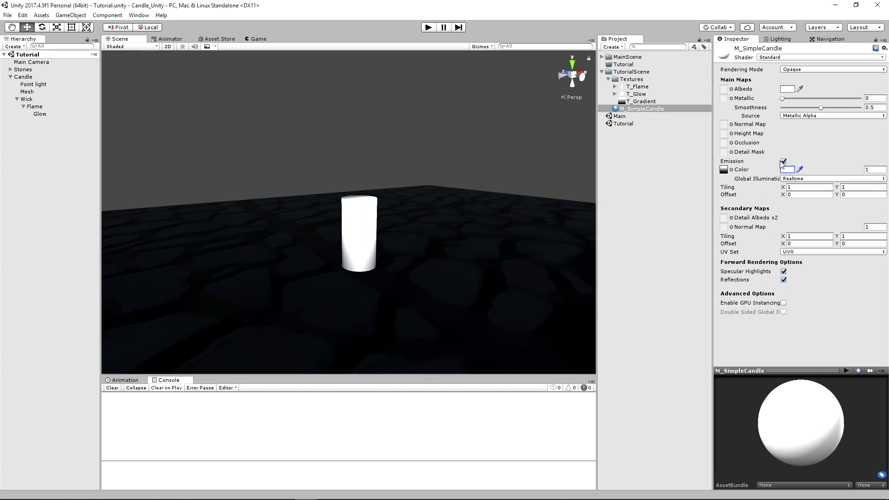
Change the albedo color of the M_SimpleCandle material to a warm orange-yellow.
click(786, 90)
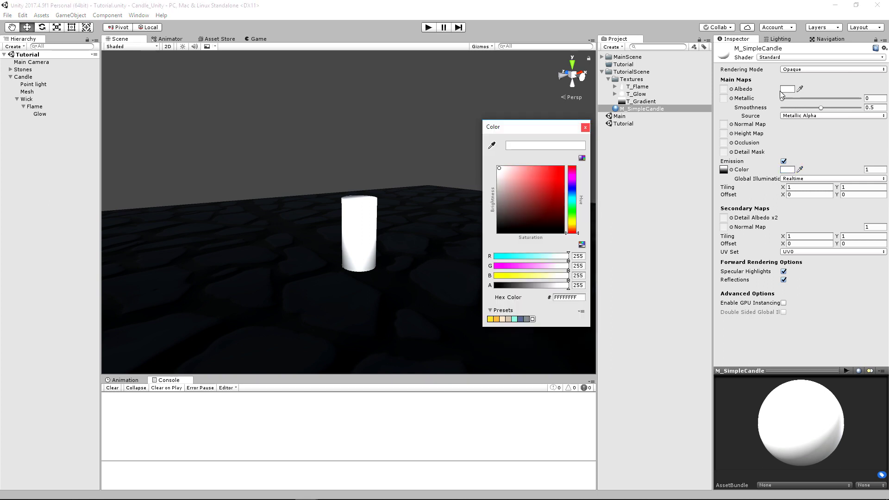
mouse_move(567, 233)
mouse_down()
mouse_move(572, 224)
mouse_move(549, 198)
mouse_move(549, 207)
mouse_move(557, 179)
mouse_move(554, 190)
mouse_move(541, 188)
mouse_up()
click(585, 127)
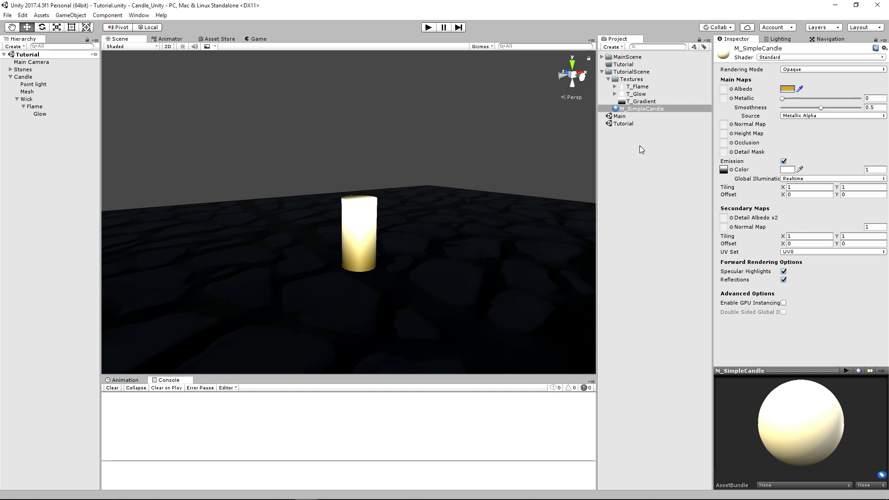
Set the M_SimpleCandle emission color to yellow FFEA42 with a brightness of about 1.69.
click(787, 169)
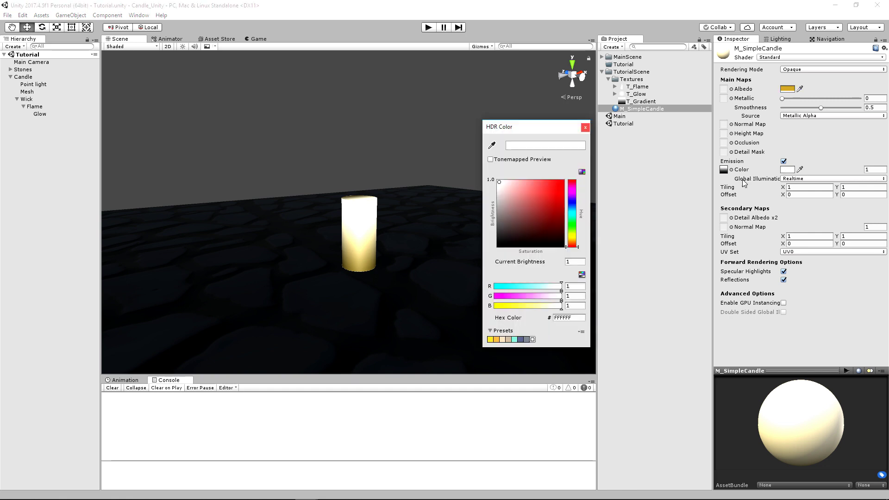
drag(575, 242, 576, 238)
drag(543, 213, 546, 182)
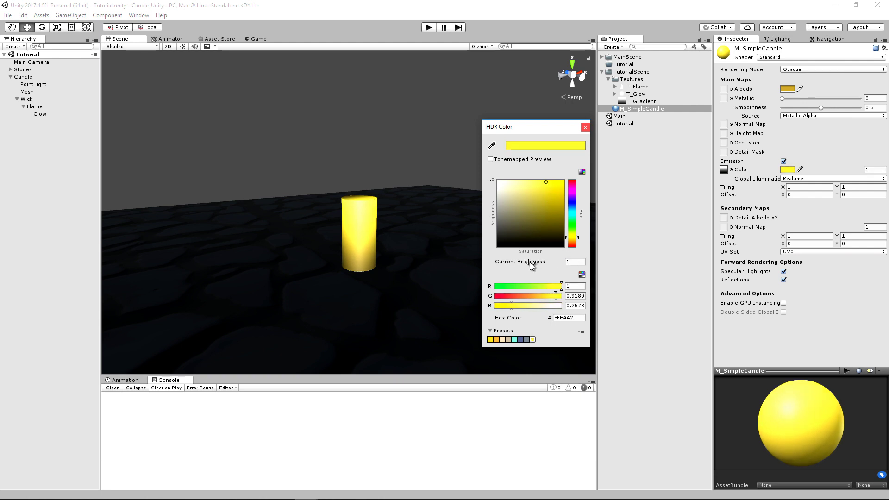
drag(520, 263, 548, 266)
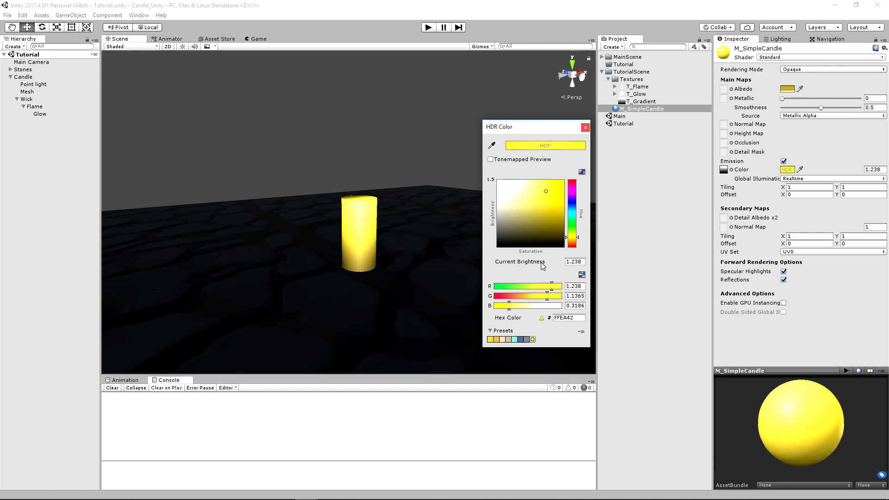
click(572, 262)
drag(545, 265, 588, 264)
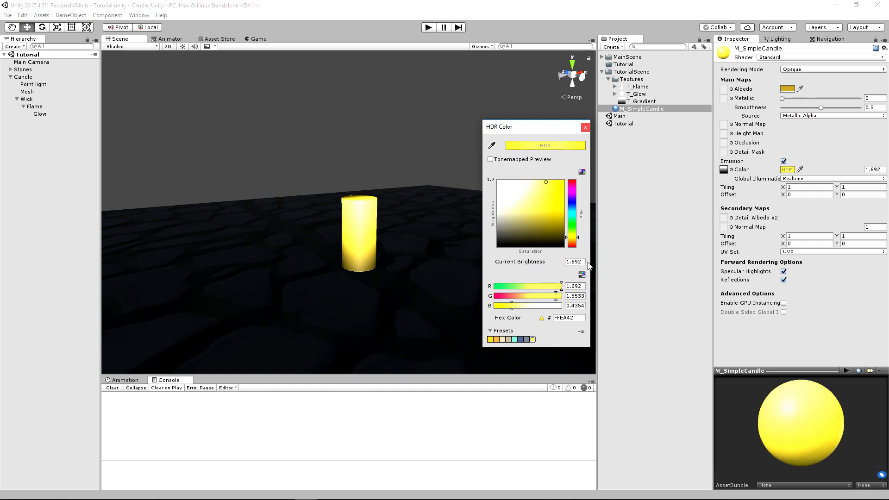
click(585, 129)
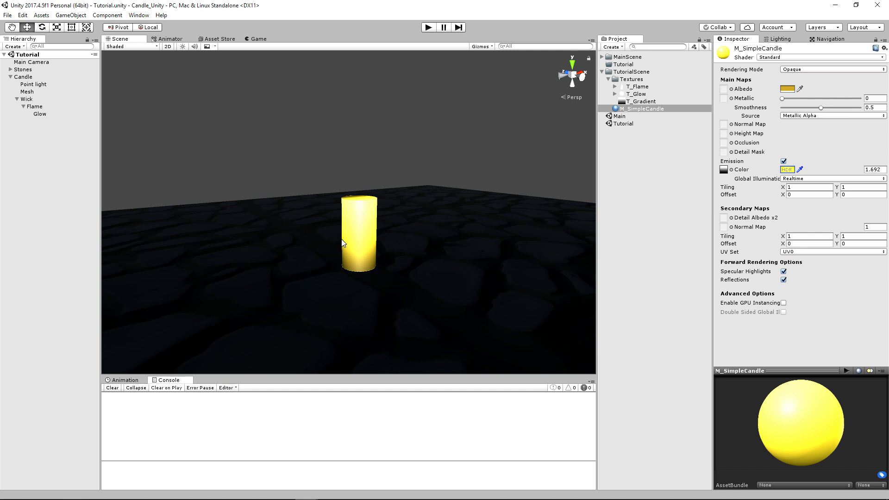
Assign the T_Flame sprite to the Sprite Renderer of the Flame object under Wick.
key(alt)
alt+drag(341, 228, 353, 271)
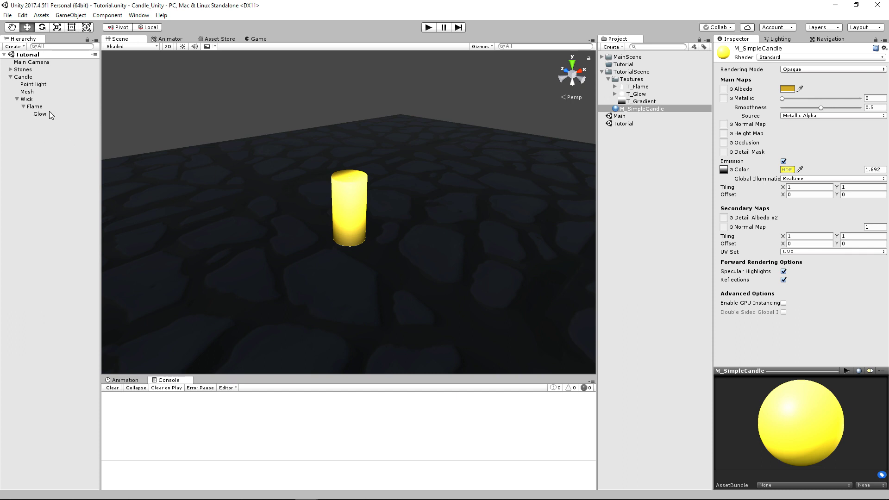
click(28, 99)
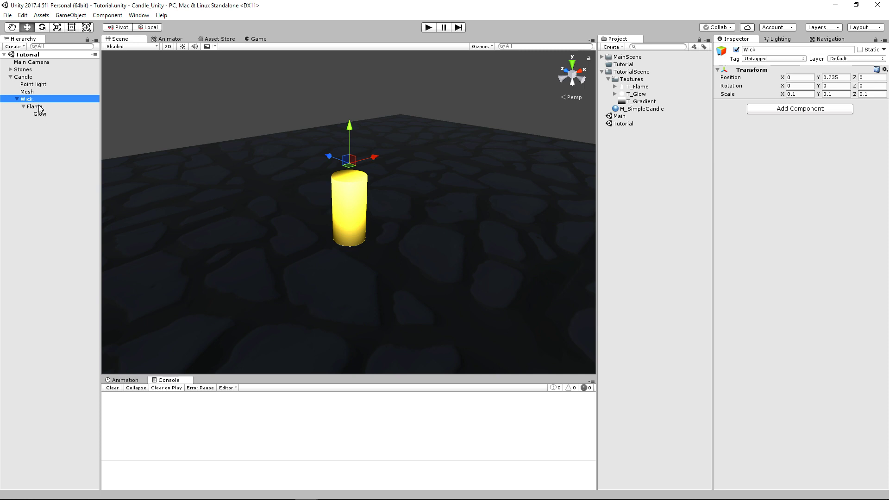
click(37, 107)
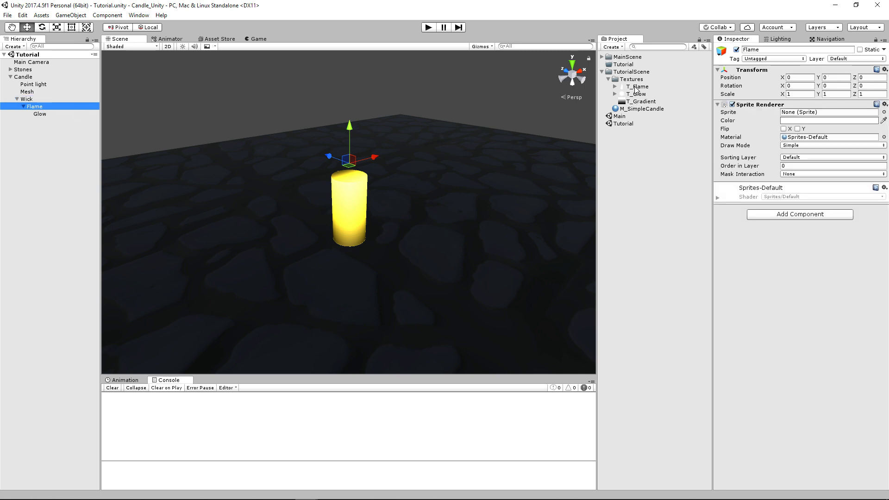
drag(635, 89, 804, 113)
alt+drag(463, 209, 380, 203)
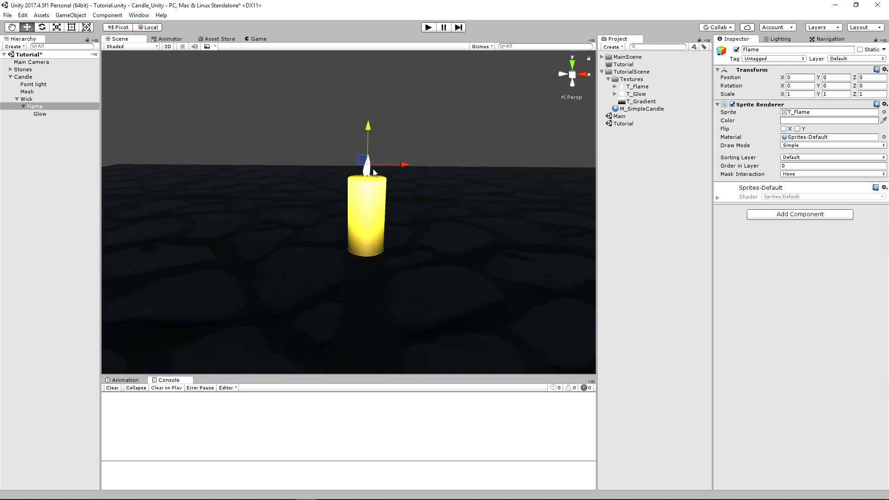
Tint the Flame sprite with a very pale warm color.
click(823, 121)
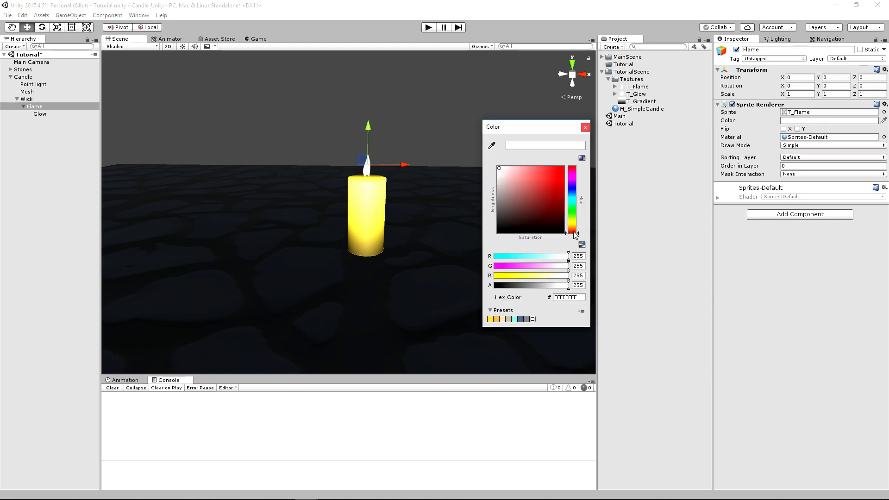
drag(575, 235, 575, 227)
mouse_move(500, 170)
mouse_down()
mouse_move(512, 168)
mouse_move(530, 205)
mouse_move(557, 175)
mouse_move(510, 168)
mouse_up()
click(585, 126)
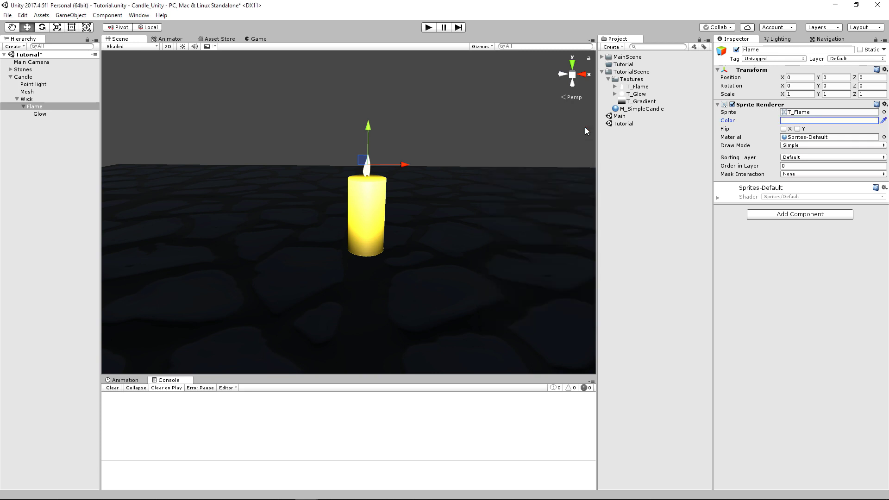
Assign the T_Glow sprite to the Glow object and tint it orange, hex BC73259F.
click(47, 114)
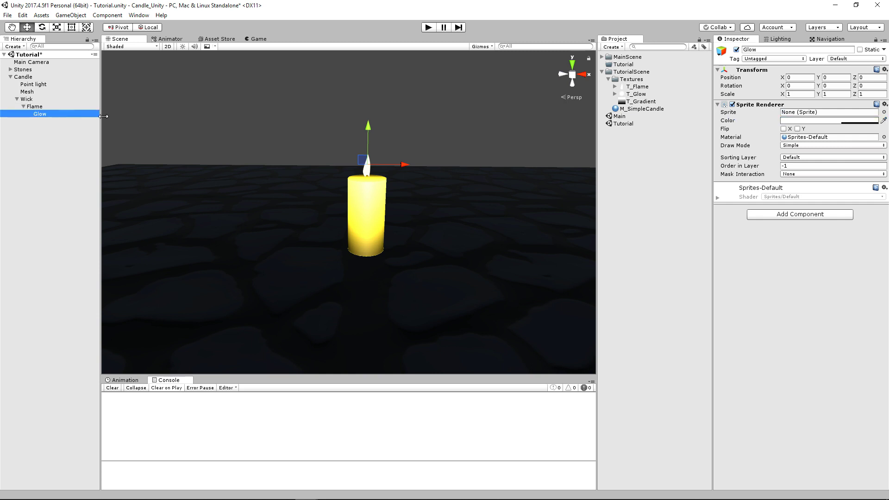
drag(634, 95, 803, 117)
click(804, 121)
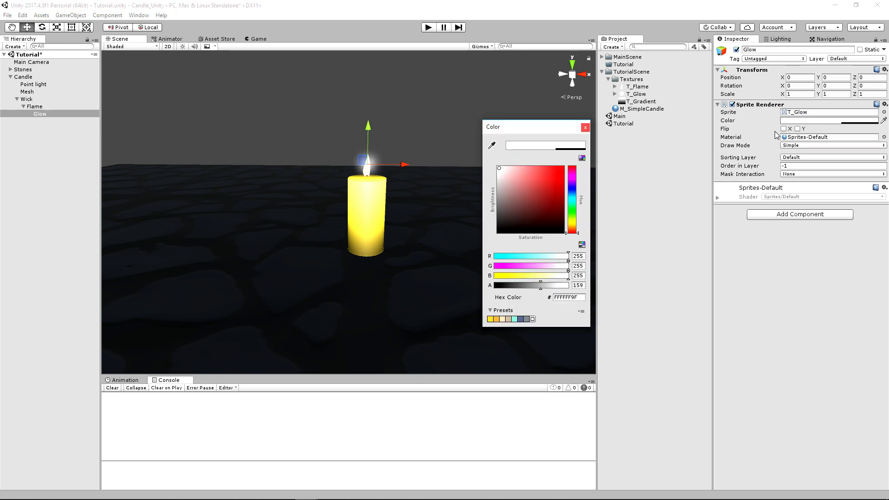
click(572, 227)
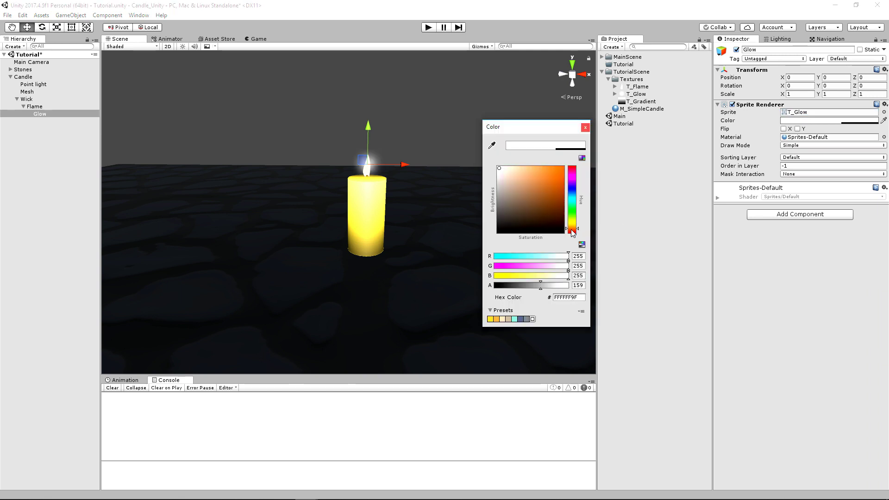
click(548, 201)
drag(547, 198, 549, 184)
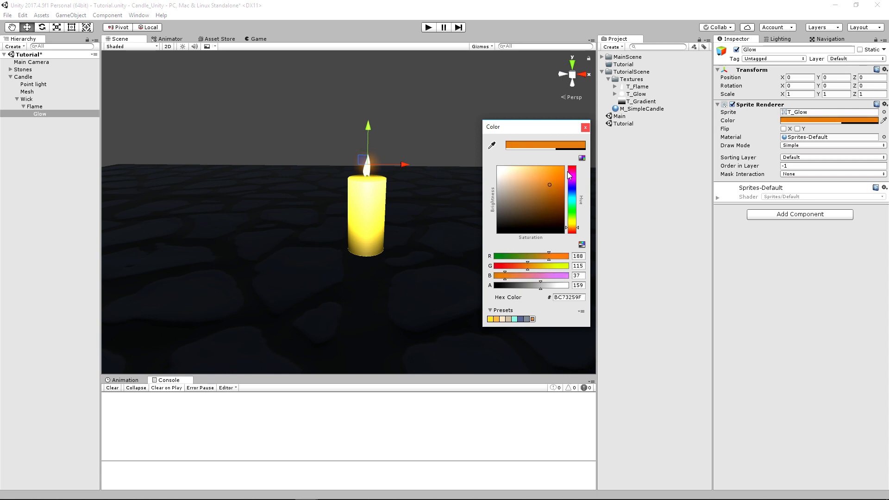
click(585, 128)
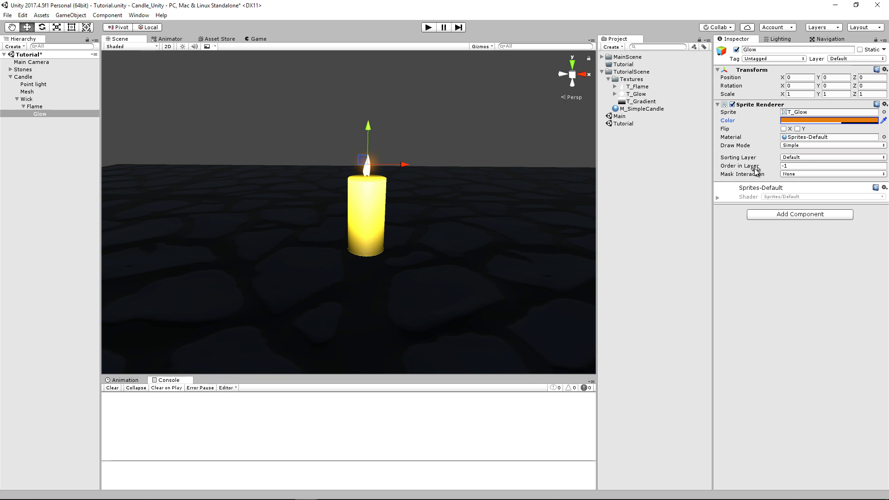
Try an order in layer of 0 on the Glow sprite and restore it to -1.
click(799, 167)
text(0)
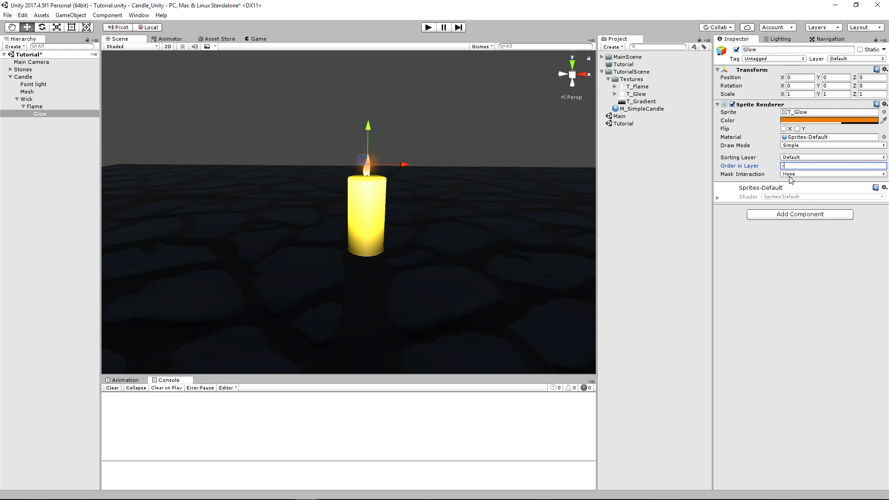
text(-1)
Save the Tutorial scene and collapse the Wick object's children in the hierarchy.
key(ctrl+s)
click(46, 159)
click(16, 99)
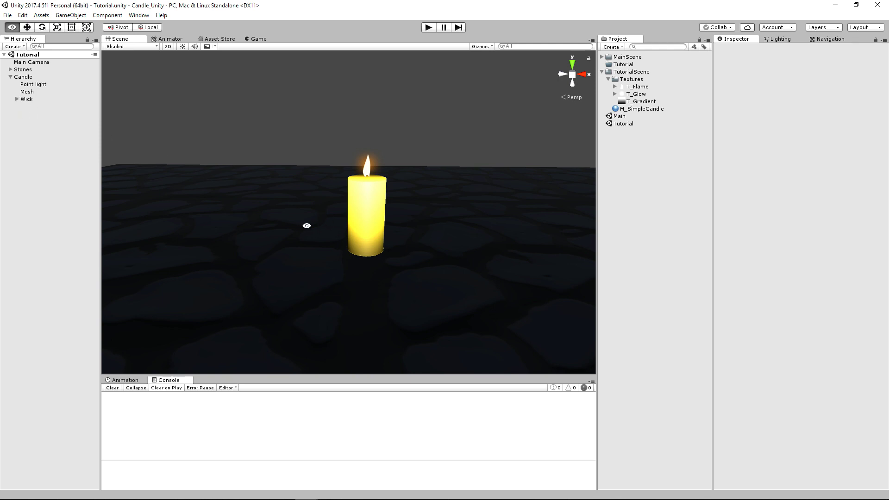
alt+drag(307, 224, 336, 225)
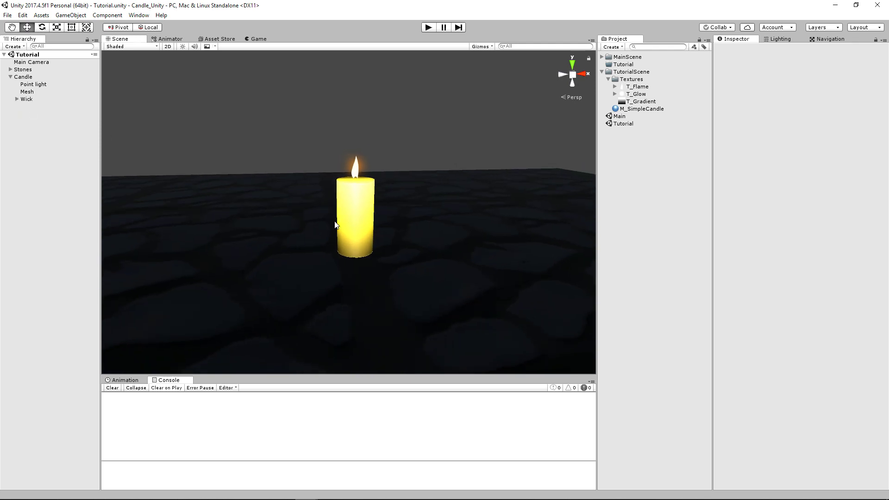
Add an Animator component to the parent Candle object.
click(29, 100)
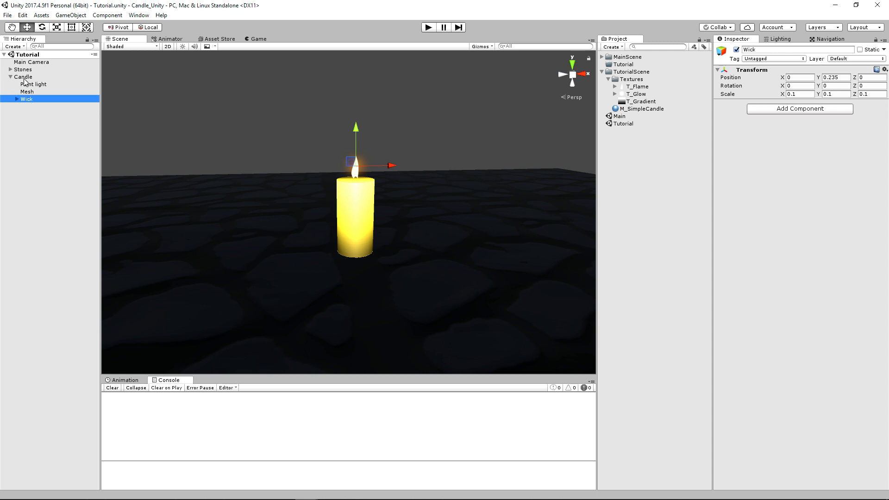
click(24, 77)
click(762, 109)
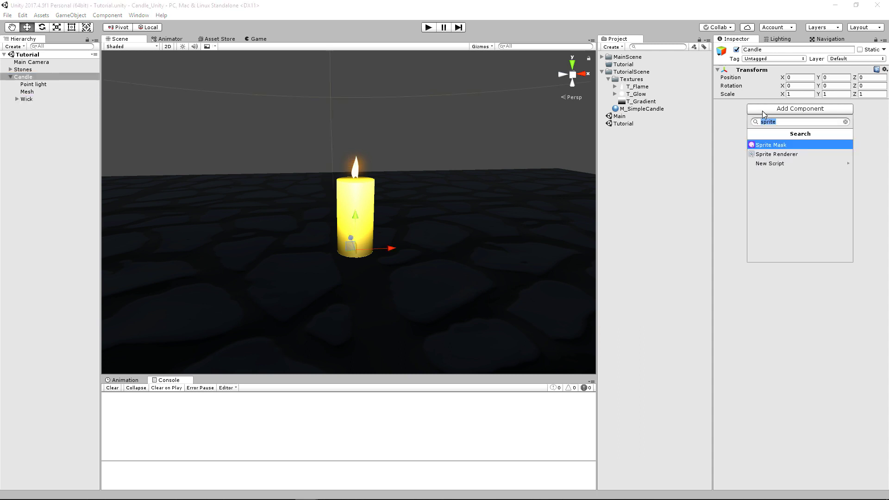
text(anim)
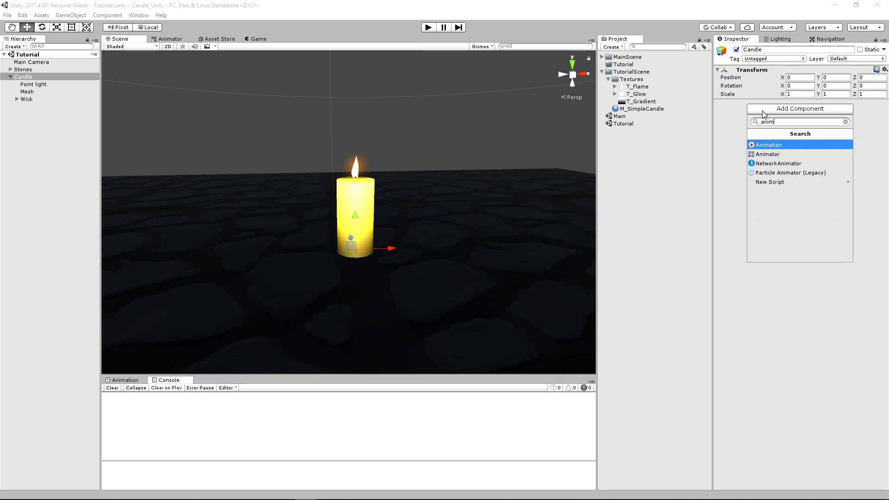
text(at)
key(Down)
key(Return)
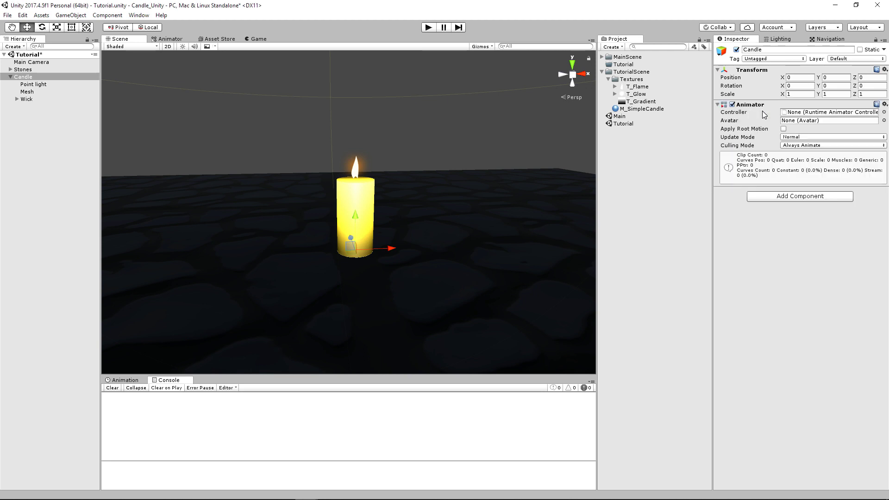
Create an animation clip named Glow in the Assets folder for animating the Wick object.
click(123, 380)
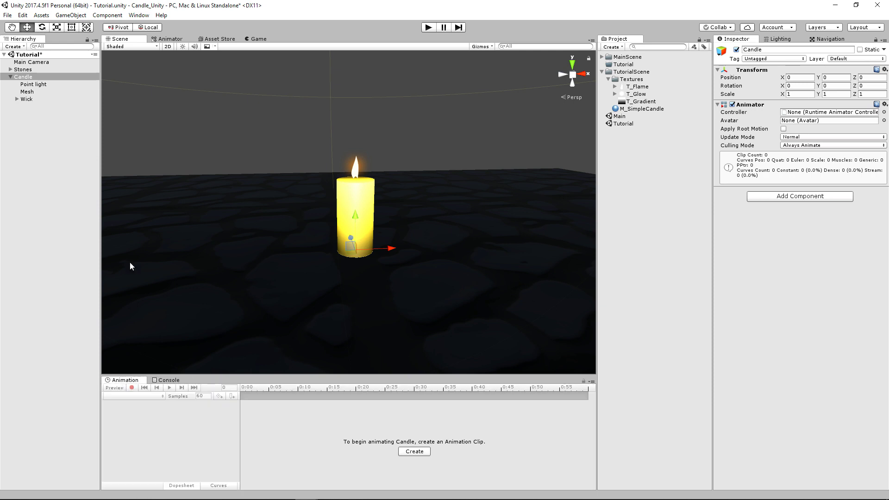
click(17, 99)
click(23, 106)
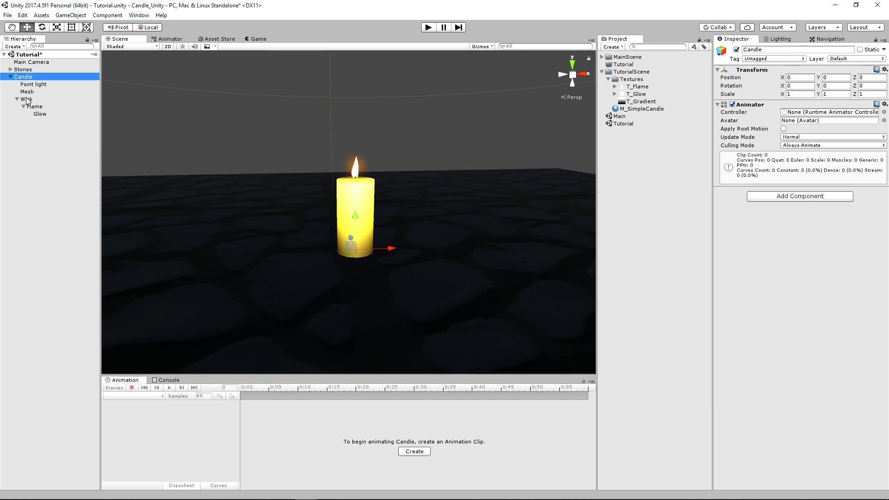
click(26, 99)
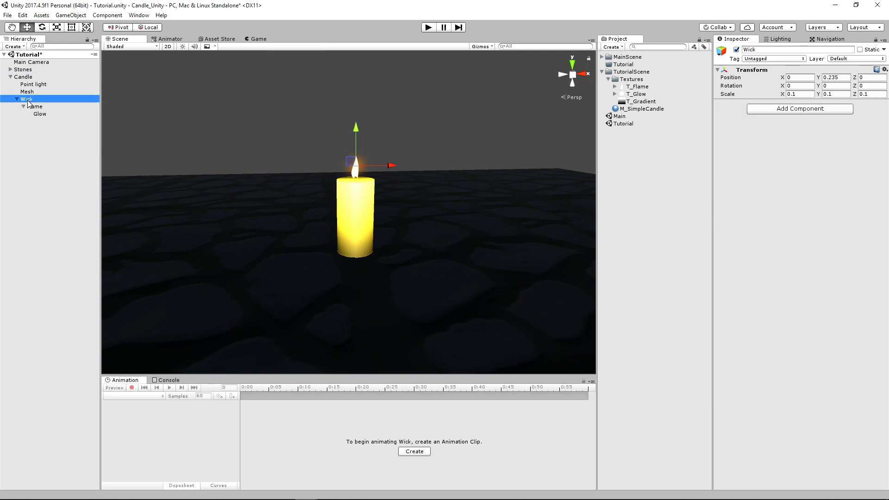
click(415, 451)
text(T)
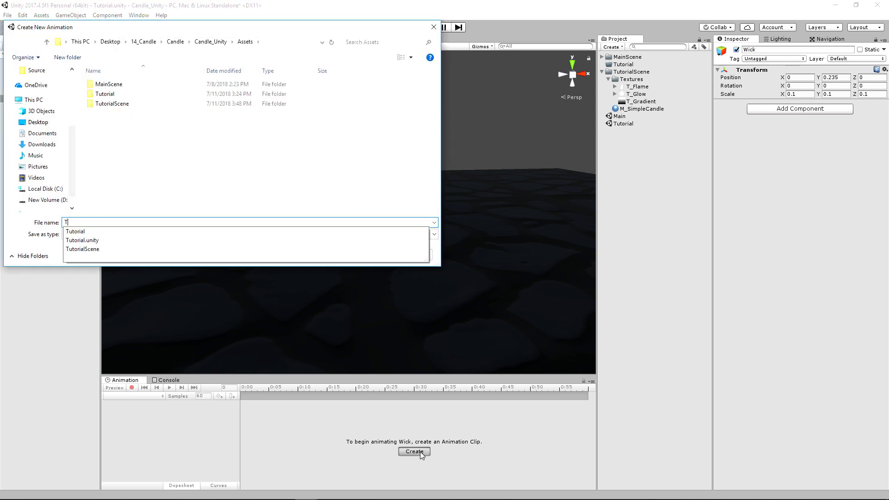
key(BackSpace)
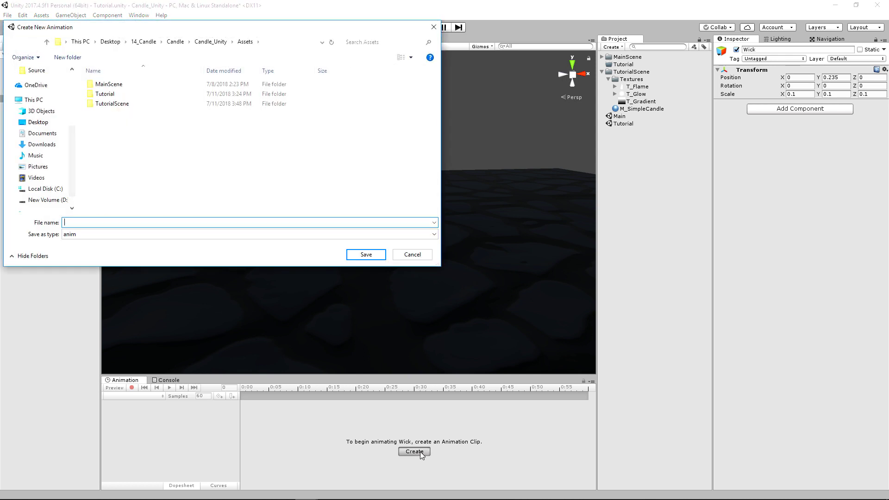
text(Glow)
key(Return)
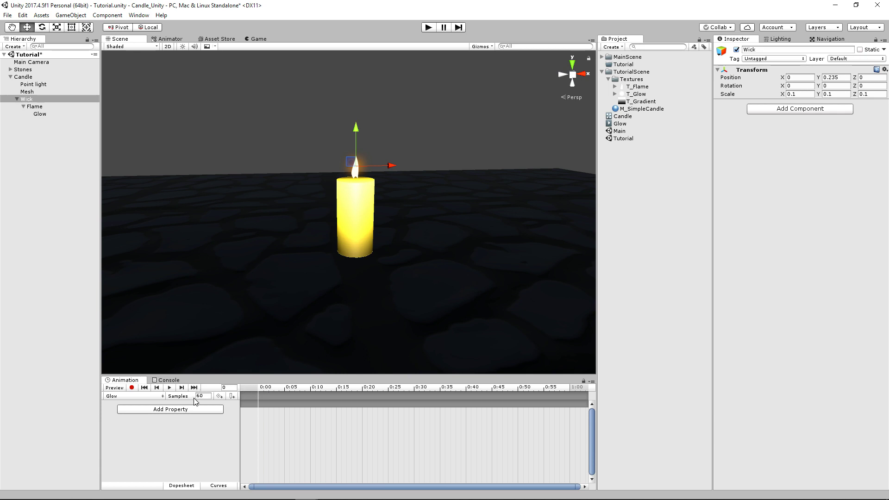
Start recording the Glow clip and scale Wick uniformly to about 0.107 at 0:30.
click(132, 387)
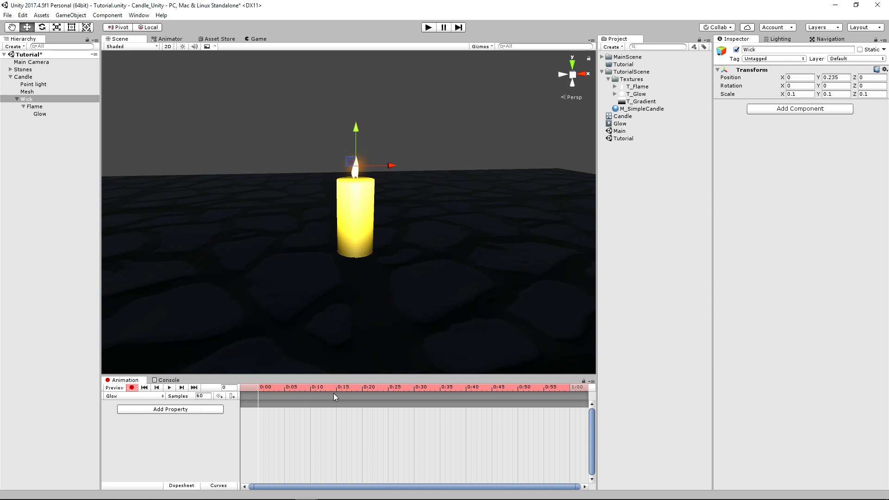
click(415, 388)
key(e)
key(r)
drag(360, 168, 359, 165)
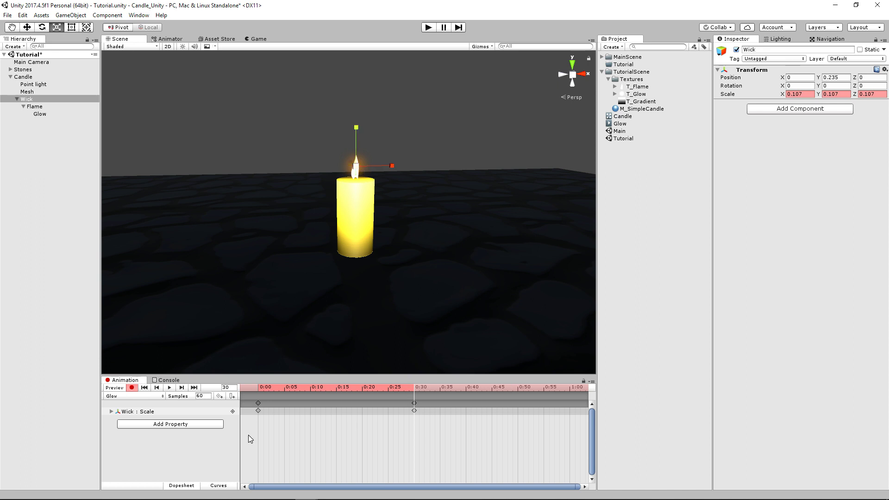
Copy the Wick scale keyframe from 0:00 to 1:00 in the Glow clip.
click(258, 411)
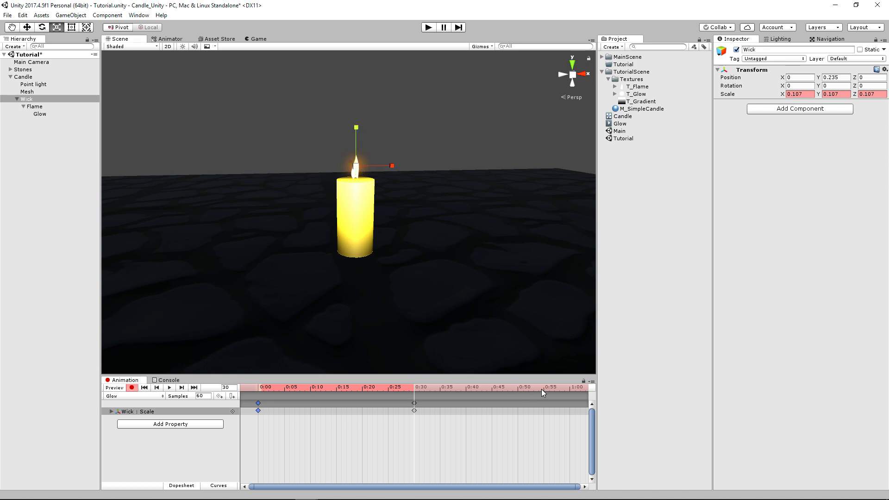
drag(540, 388, 570, 390)
key(ctrl+v)
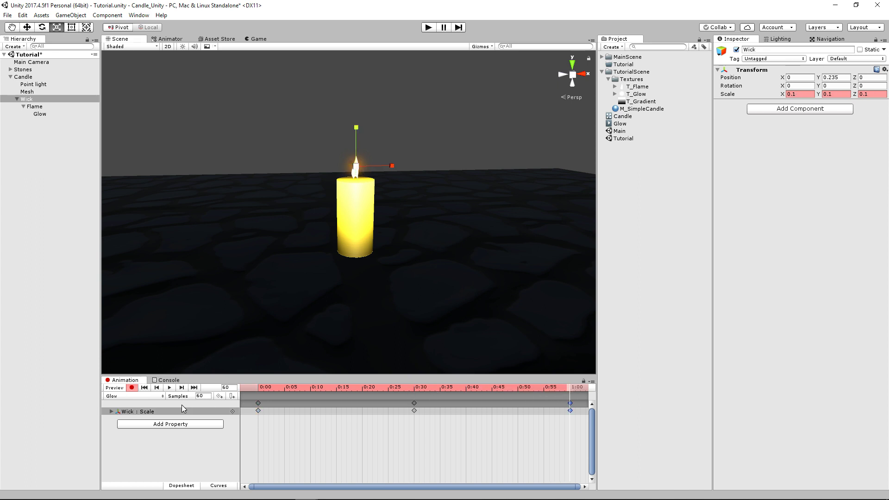
Stop recording the Glow clip and return the animation playhead to frame 0.
click(131, 387)
click(257, 389)
drag(257, 389, 211, 394)
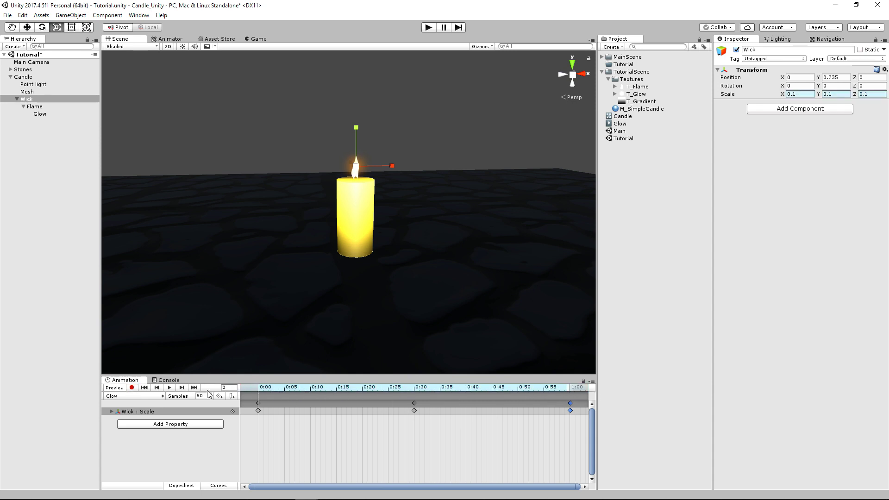
Check the Loop Time option of the Glow animation clip and collapse the Textures folder.
click(619, 123)
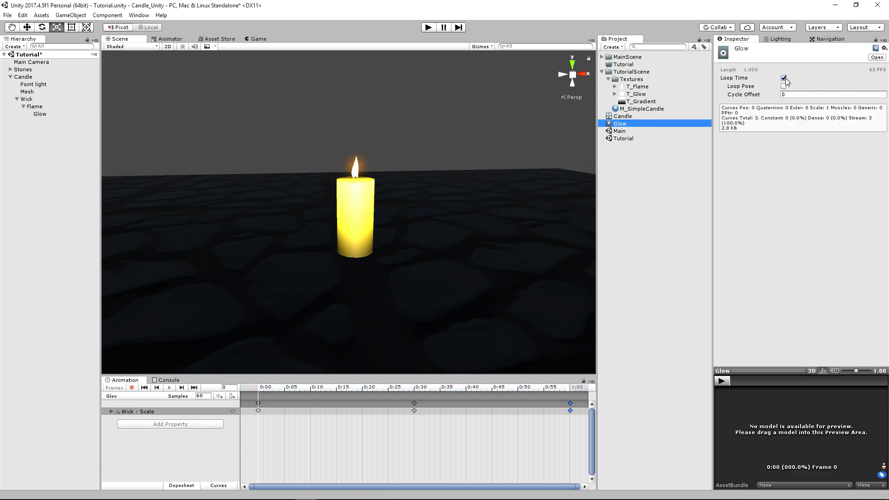
click(608, 79)
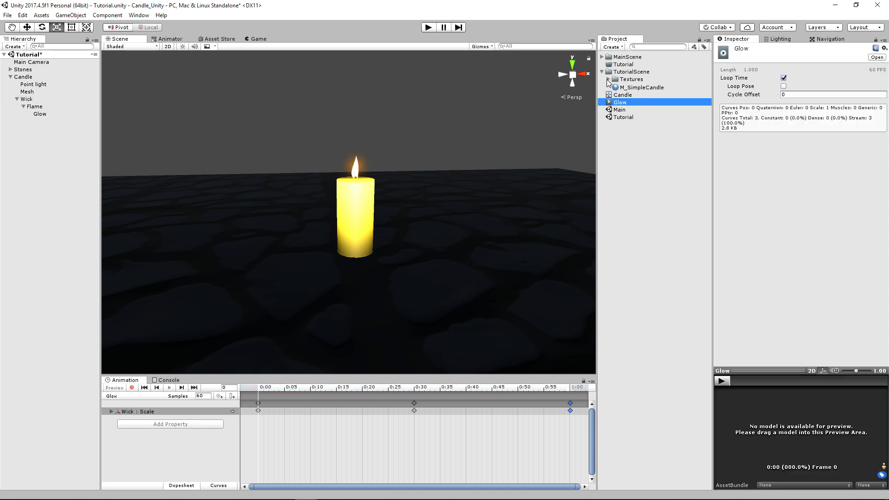
click(657, 152)
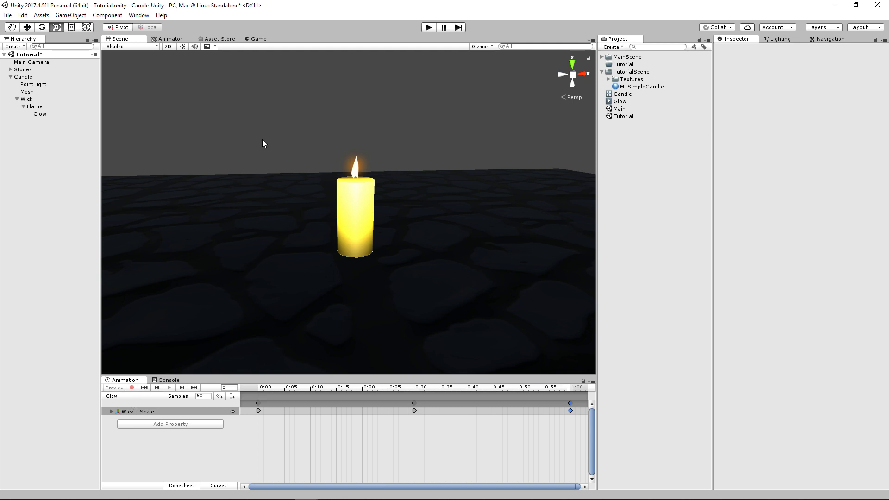
Switch to Visual Studio and examine the transform.LookAt line in the Update method of the BillBoard script.
click(24, 107)
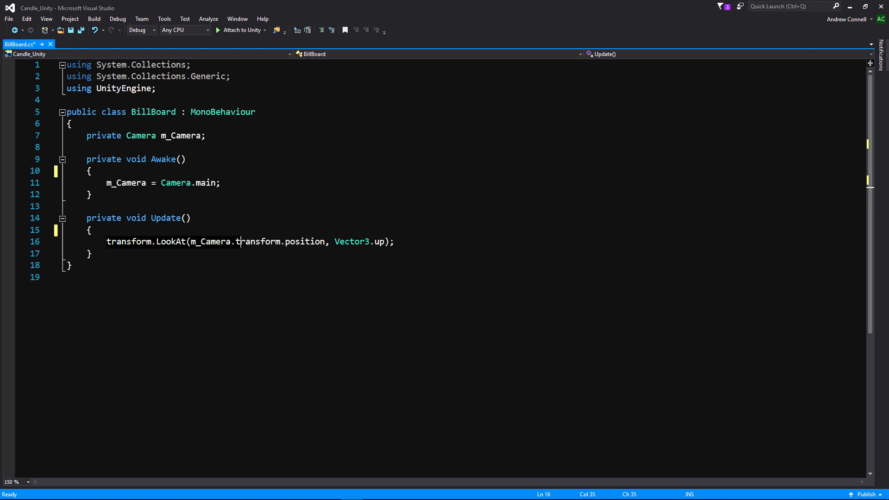
click(306, 241)
drag(305, 241, 396, 243)
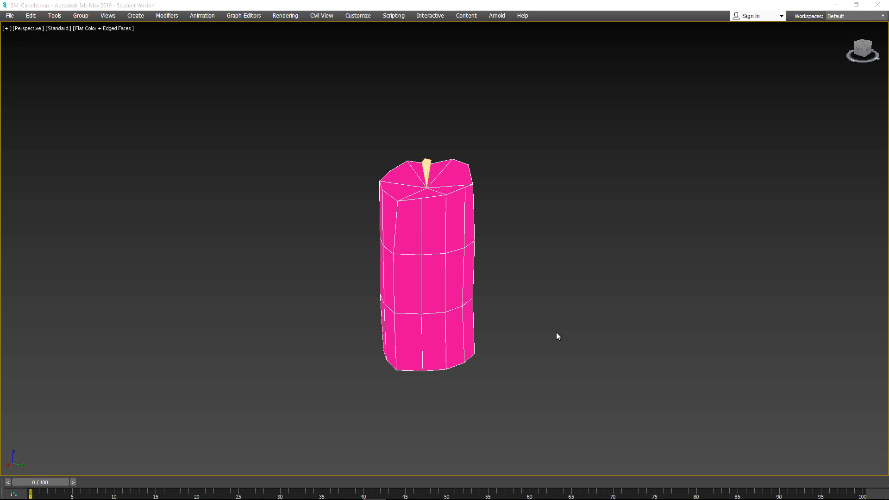
Inspect the custom SM_Candle mesh in 3ds Max and its painted texture in 3D-Coat.
drag(336, 92, 375, 173)
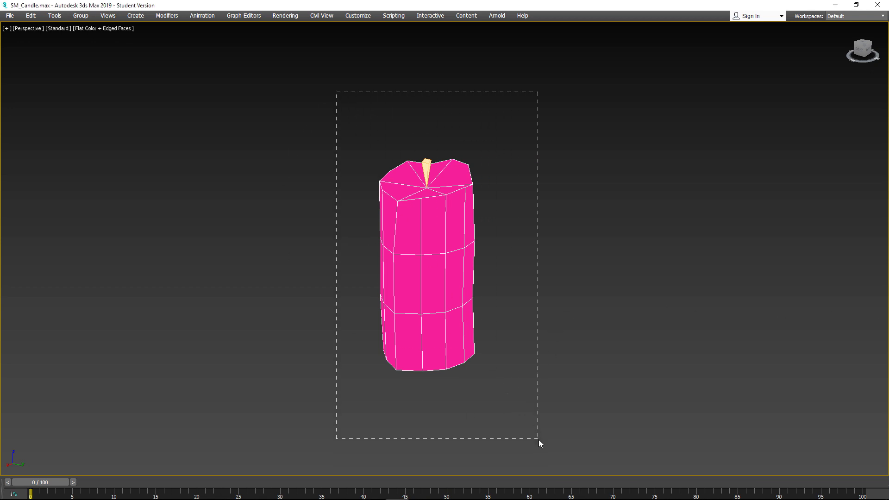
drag(538, 440, 538, 438)
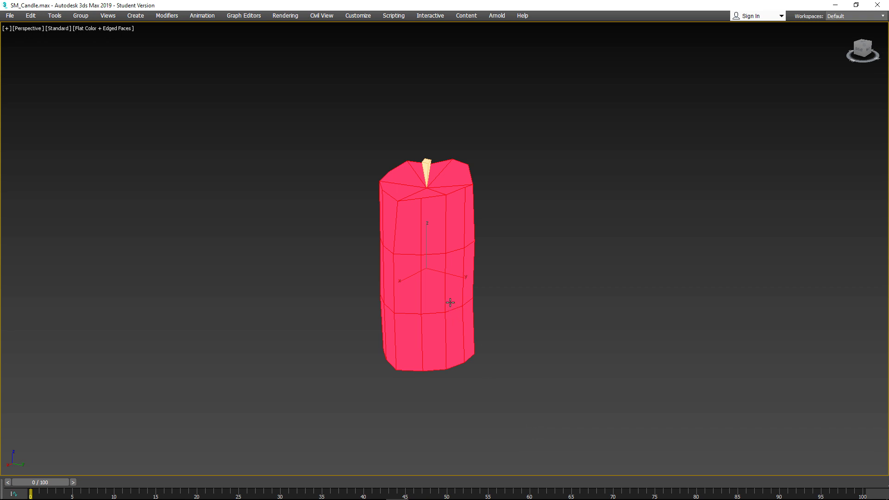
click(505, 300)
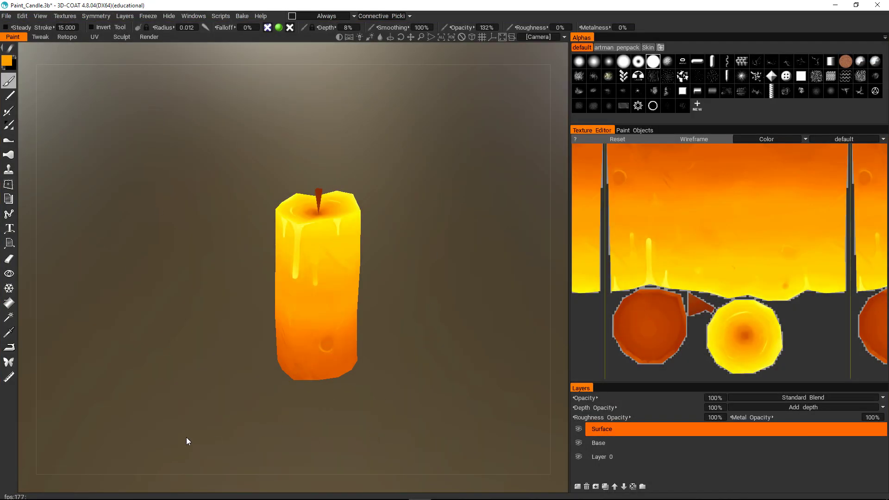
drag(452, 452, 3, 453)
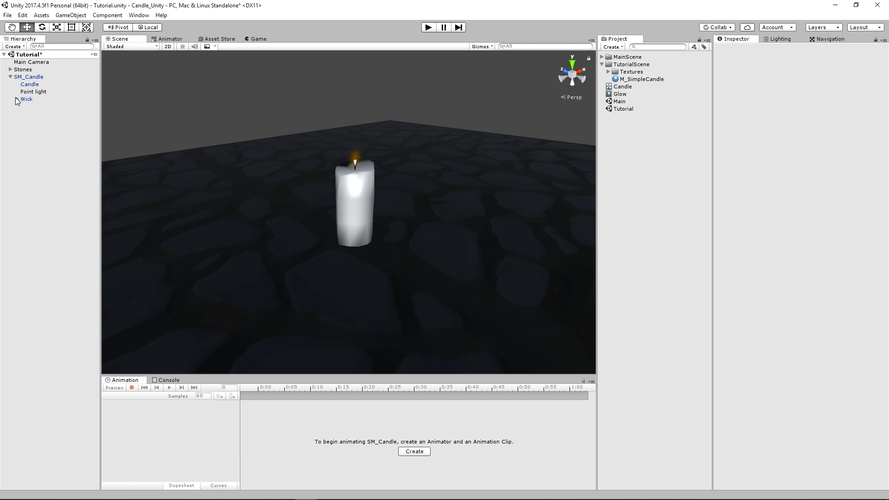
Switch to Unity and examine the Glow and Wick objects nested under SM_Candle.
click(31, 106)
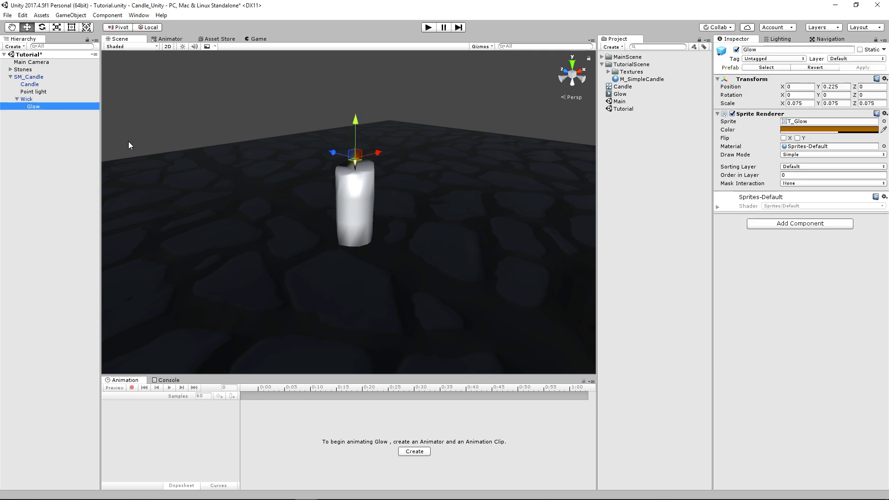
click(32, 99)
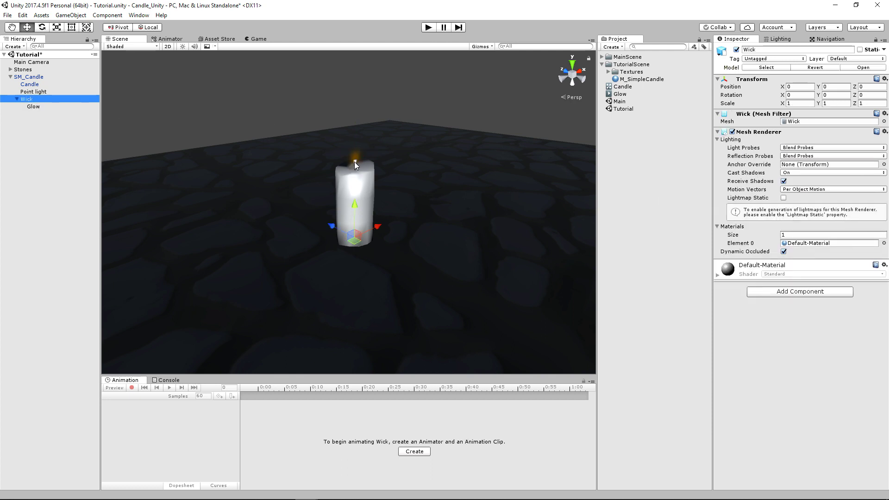
click(17, 99)
Create a new material named M_CustomCandle in the TutorialScene folder.
click(633, 64)
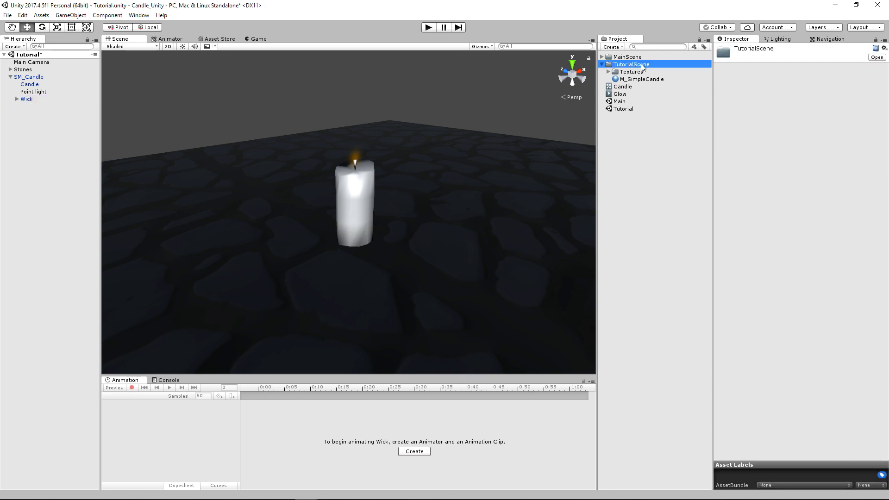
right_click(639, 67)
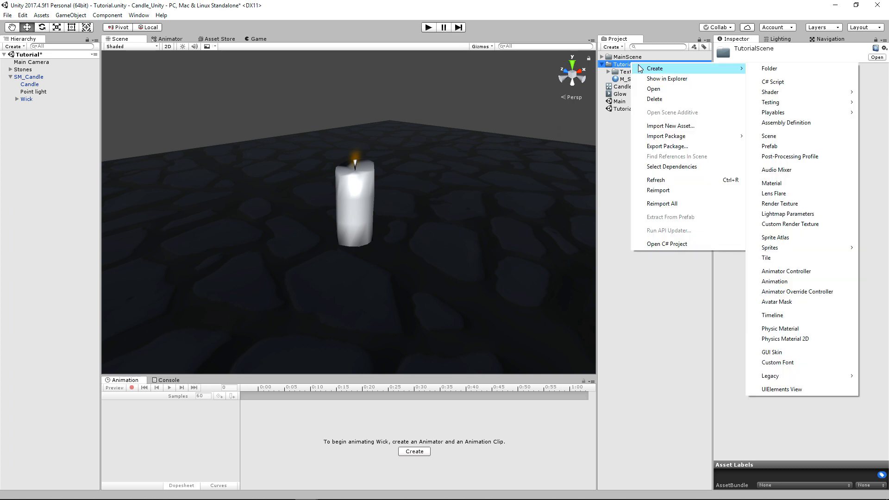
click(811, 182)
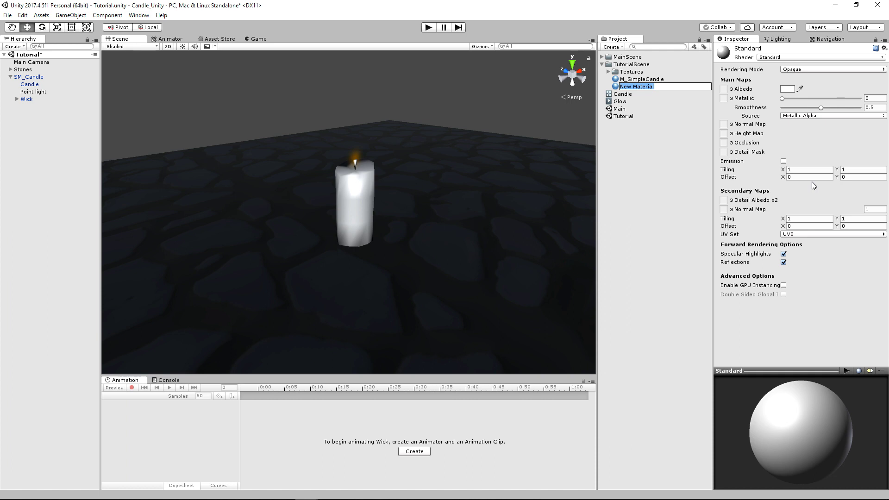
text(M_CustomCandle)
key(Return)
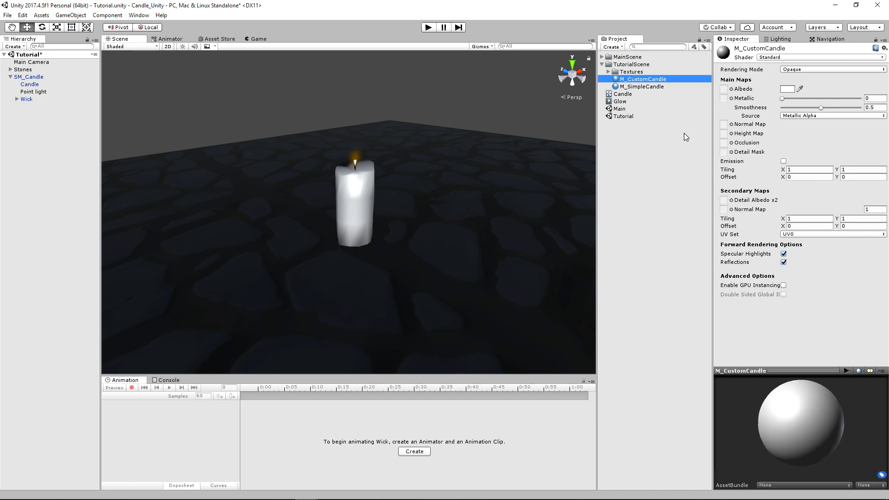
Assign the T_Candle_COLOR texture as the Albedo map of M_CustomCandle and apply the material to the candle mesh.
click(608, 71)
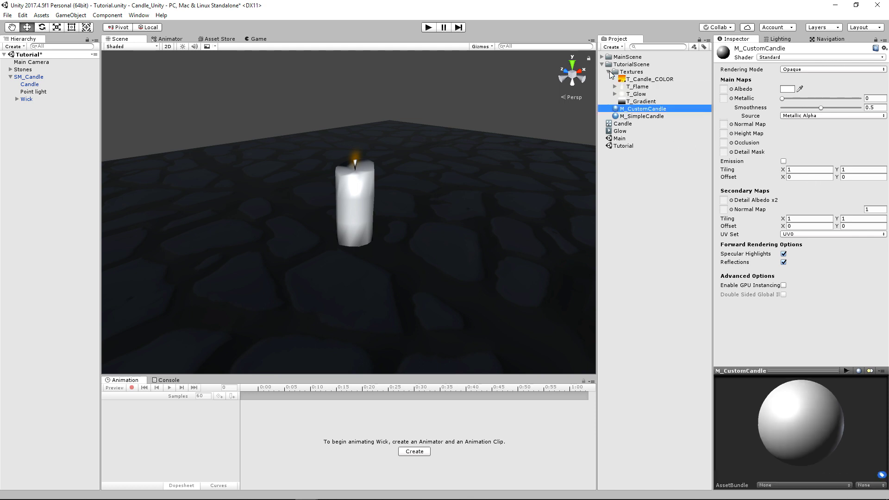
drag(647, 81, 732, 92)
drag(639, 108, 362, 203)
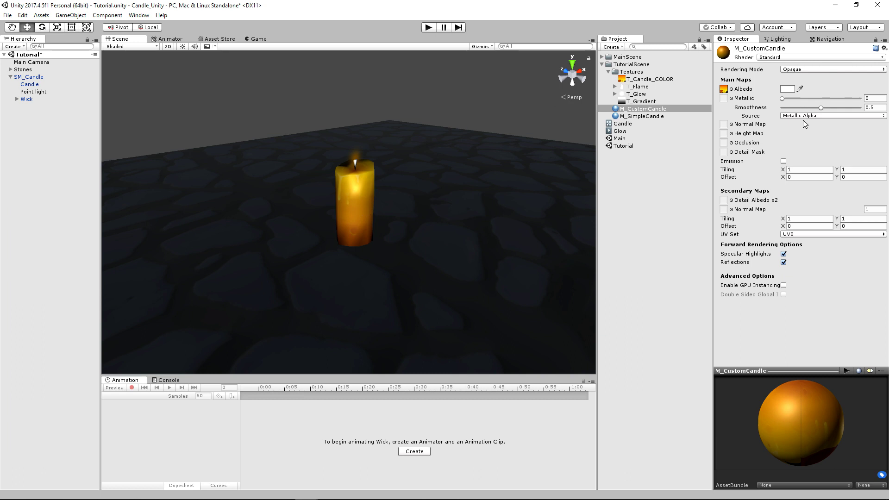
Set M_CustomCandle's smoothness to 0 and enable emission with T_Candle_COLOR as the emission map.
drag(821, 107, 738, 109)
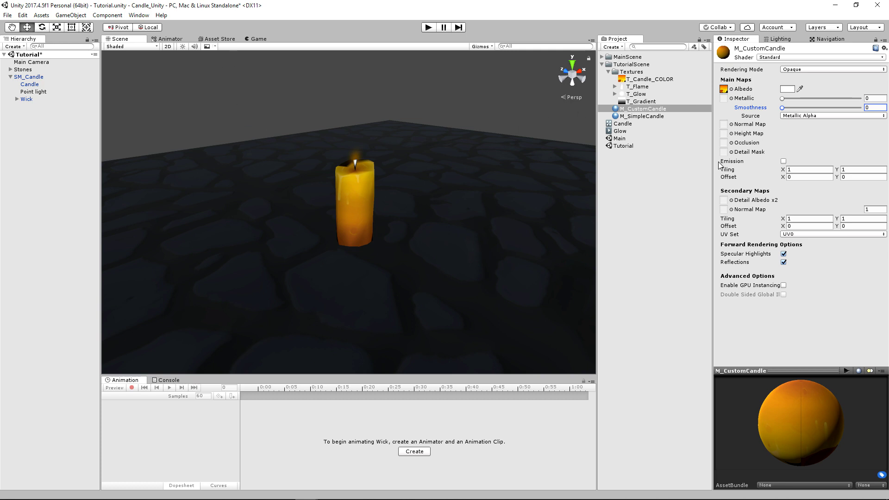
click(783, 162)
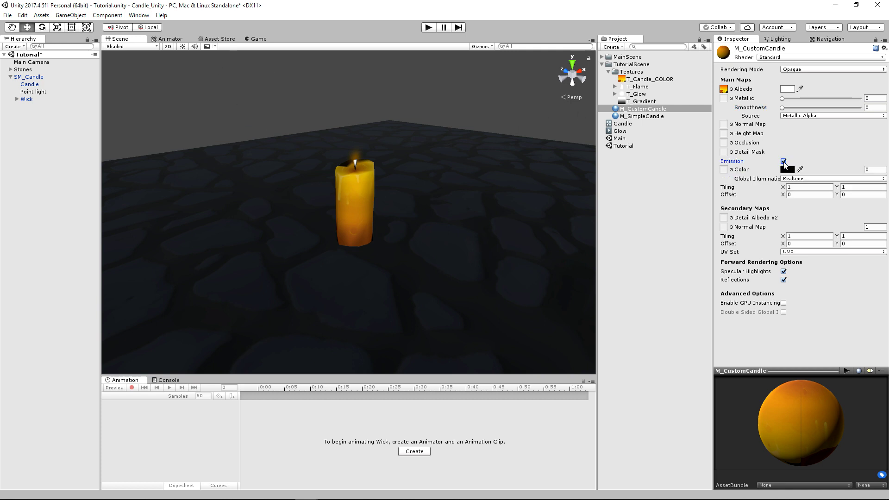
drag(650, 82, 725, 171)
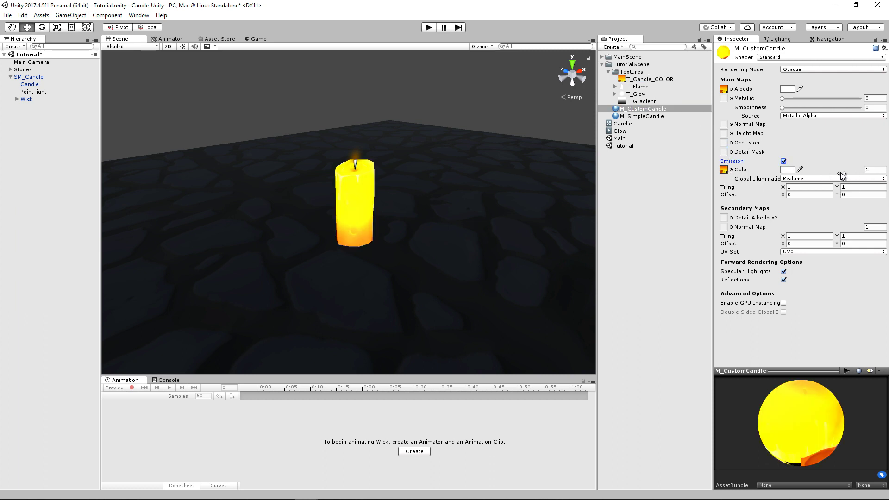
Lower M_CustomCandle's emission brightness, trying 0.6 and settling on 0.5.
click(874, 169)
key(BackSpace)
text(0.6)
key(Return)
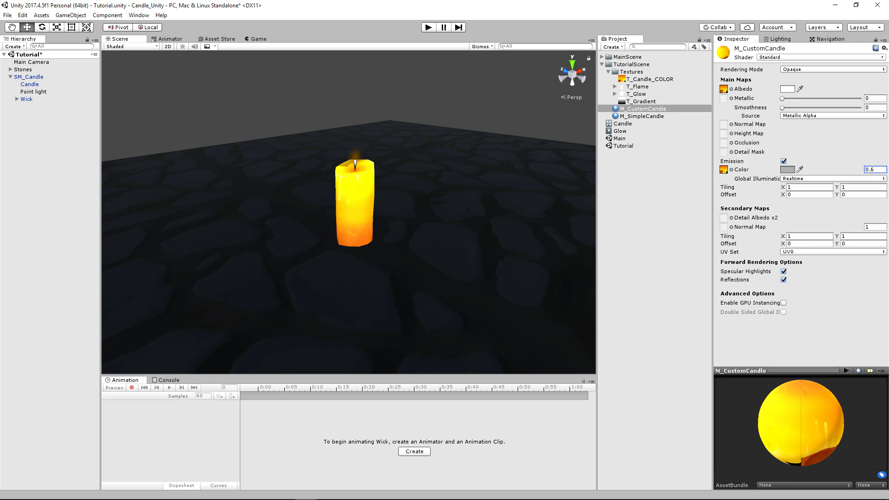
alt+right_drag(456, 235, 390, 307)
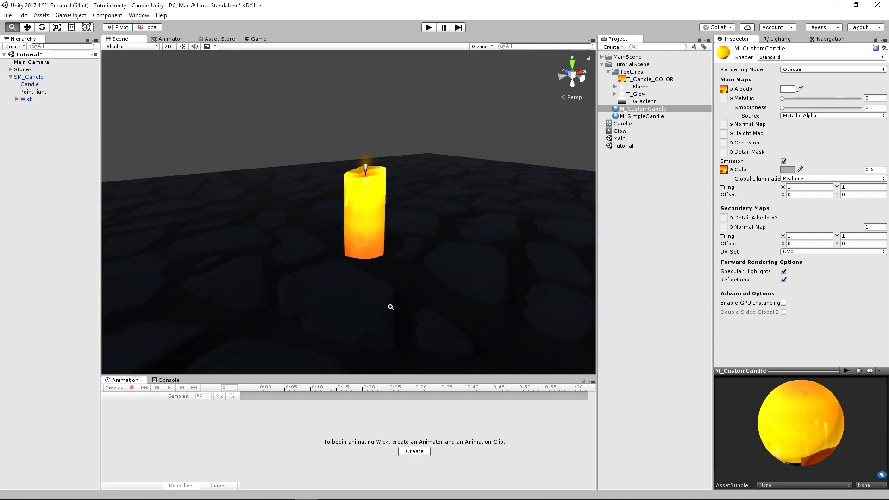
alt+drag(391, 307, 416, 246)
click(876, 170)
text(0.5)
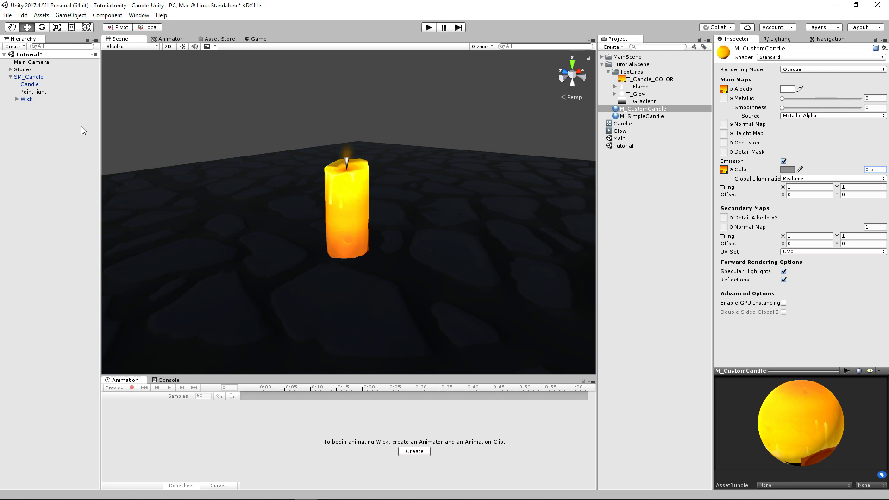
Create an empty child object named Flame under the Wick object of SM_Candle.
click(16, 101)
right_click(30, 99)
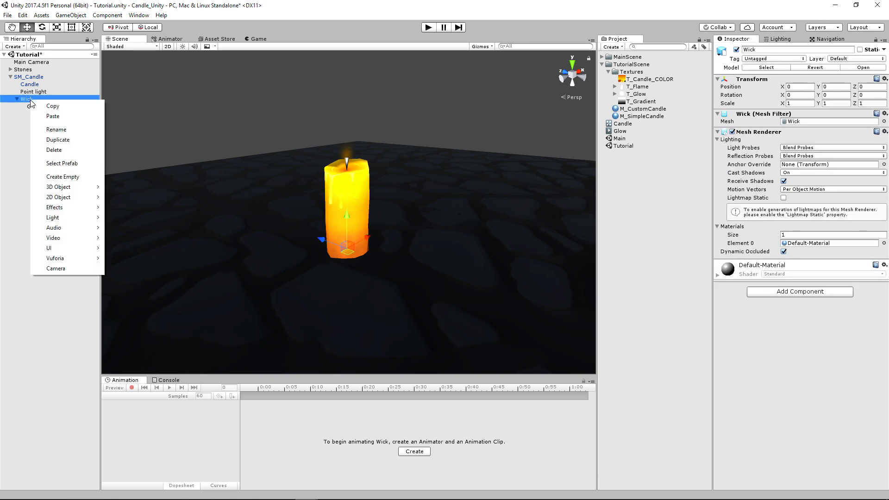
click(84, 179)
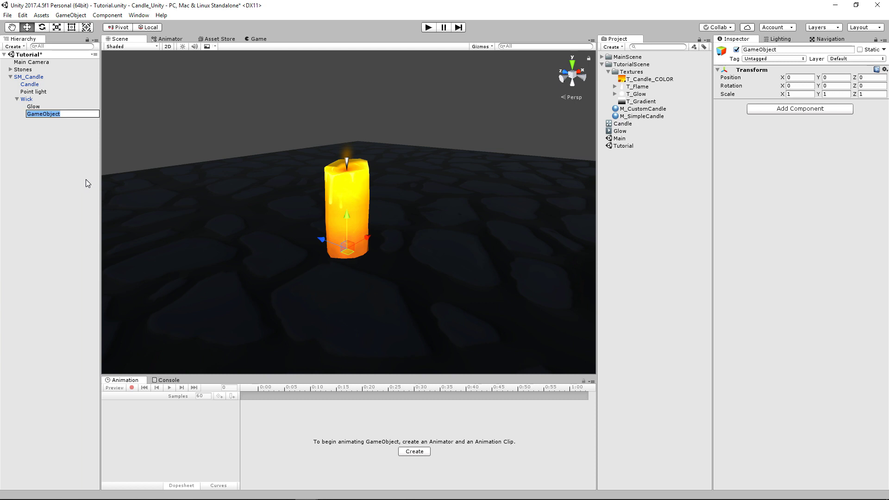
text(Flame)
key(Return)
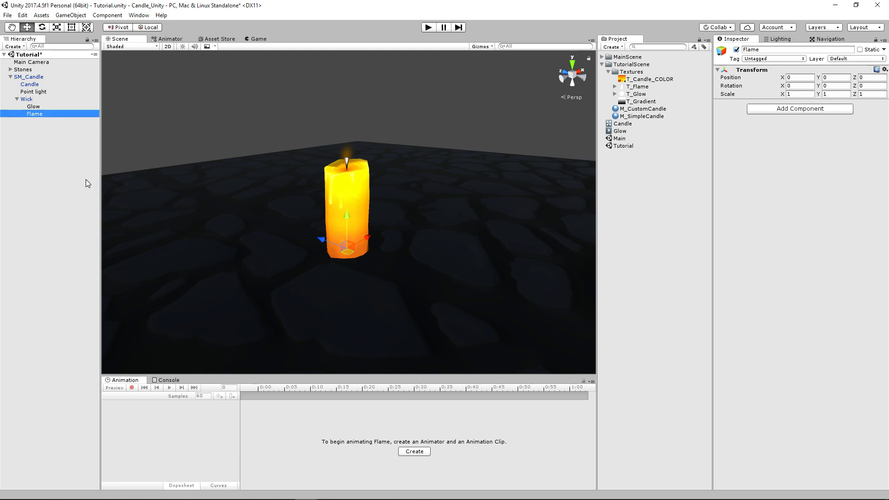
Add a Particle System component to the Flame object and stop its scene preview.
click(797, 110)
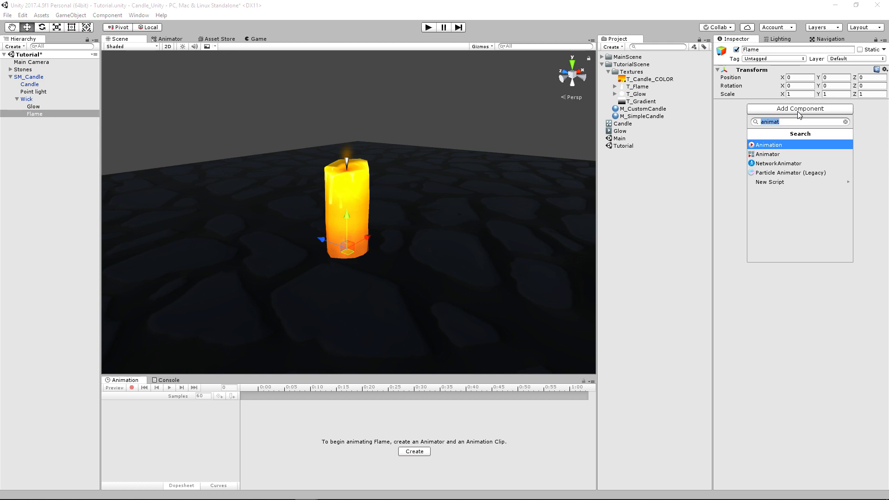
text(particle)
key(Return)
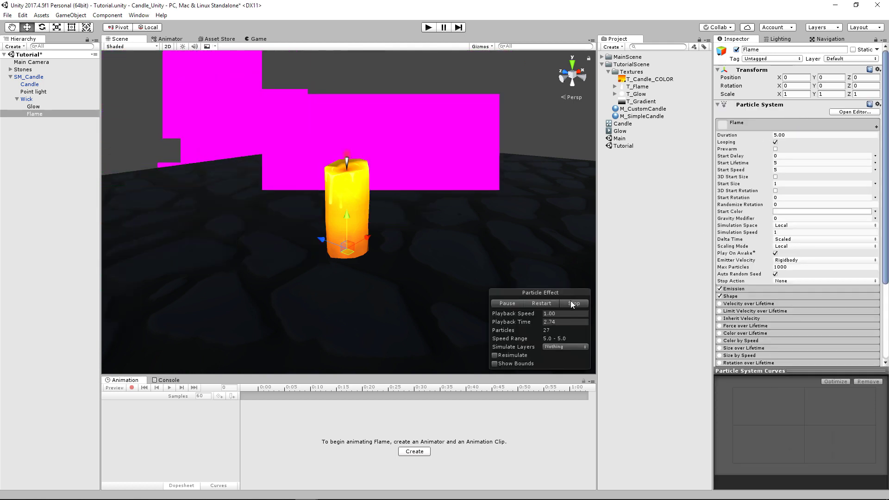
click(572, 303)
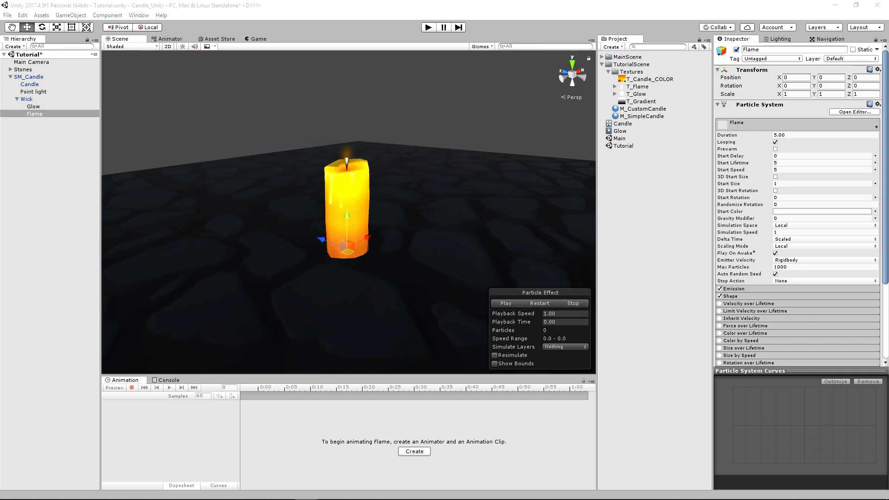
Create a new material named M_Flame in the TutorialScene folder.
right_click(628, 65)
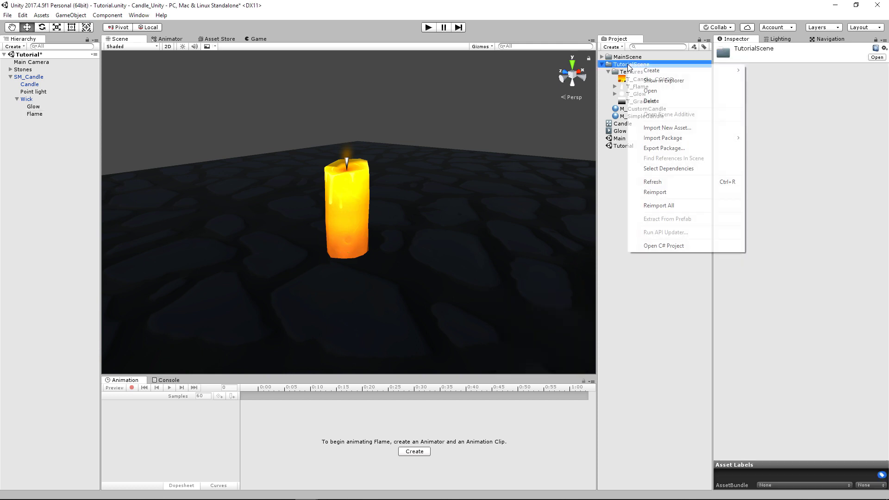
mouse_move(672, 70)
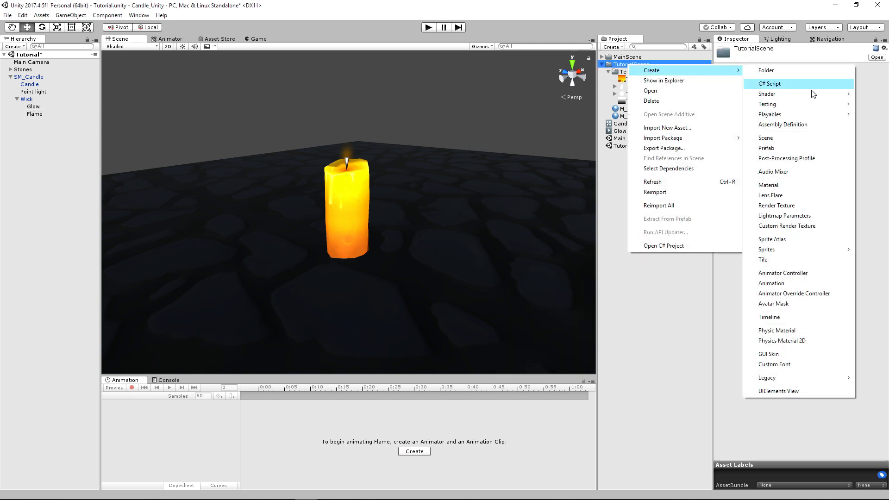
click(793, 184)
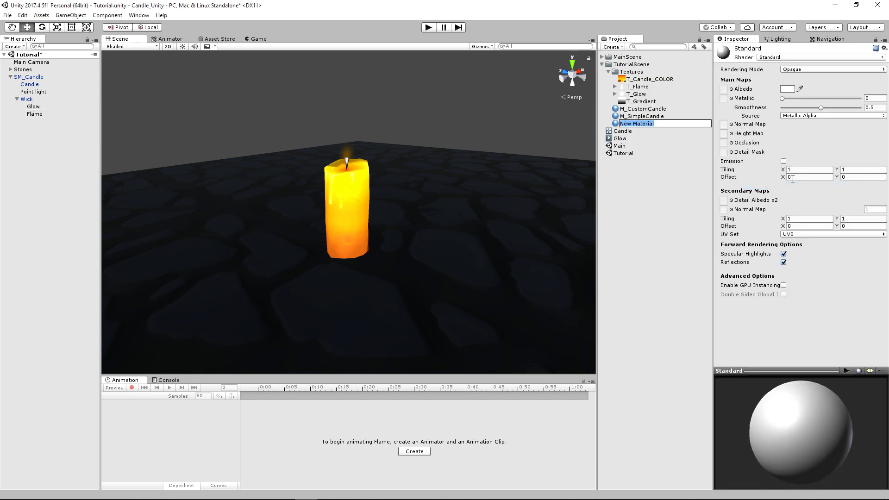
text(M_Flame)
click(791, 178)
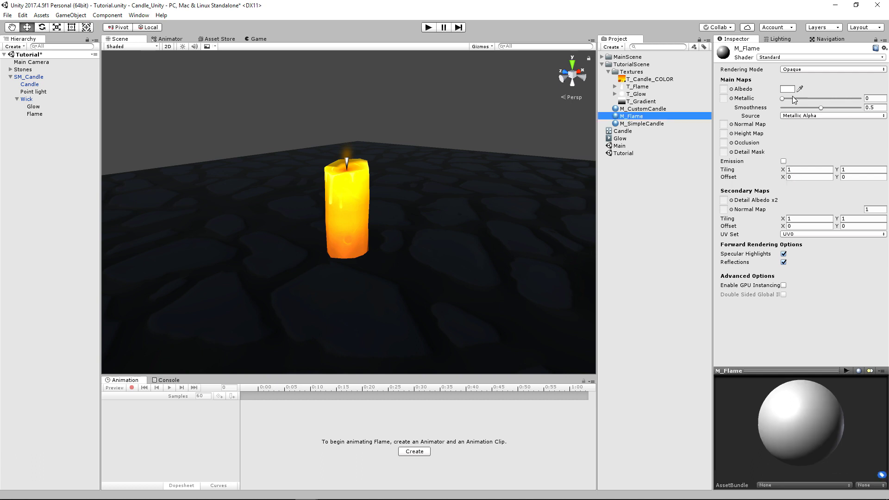
Set M_Flame's shader to Particles/Additive and assign T_Flame as its particle texture.
click(777, 58)
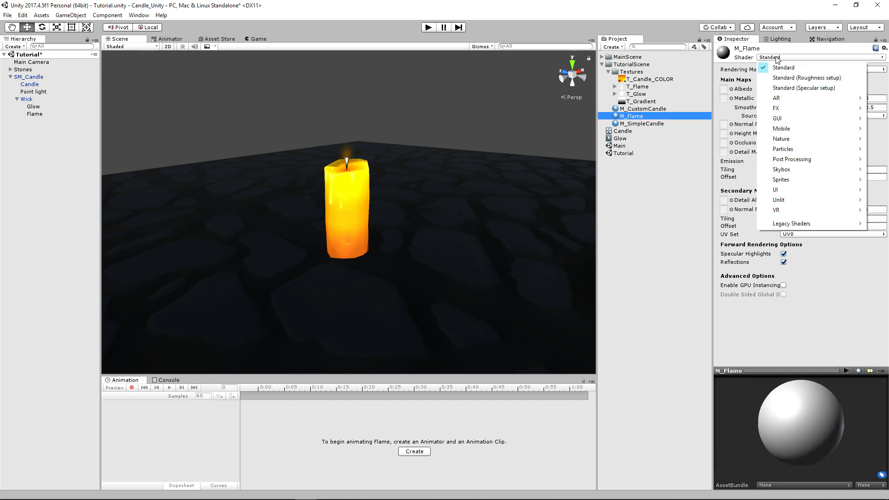
mouse_move(786, 149)
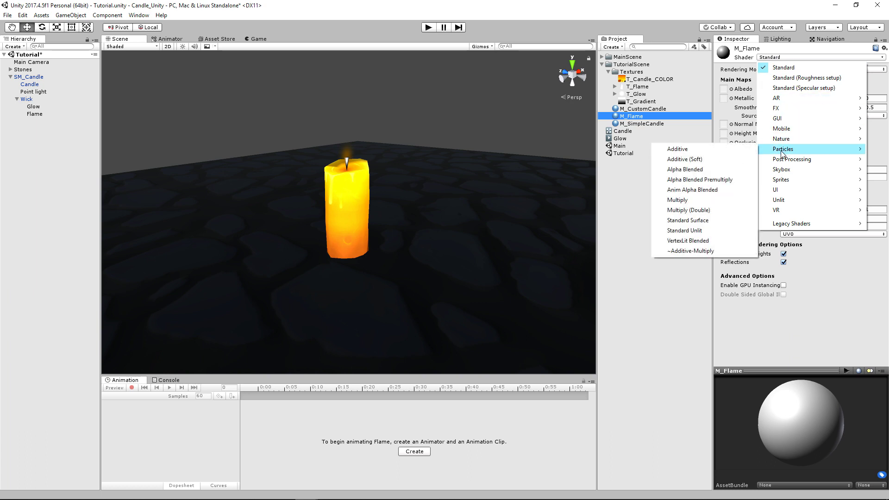
click(709, 149)
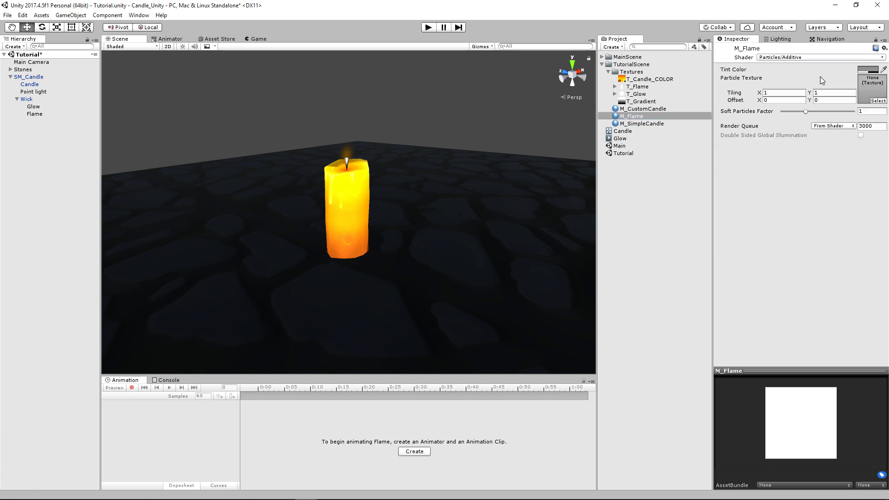
drag(637, 87, 874, 93)
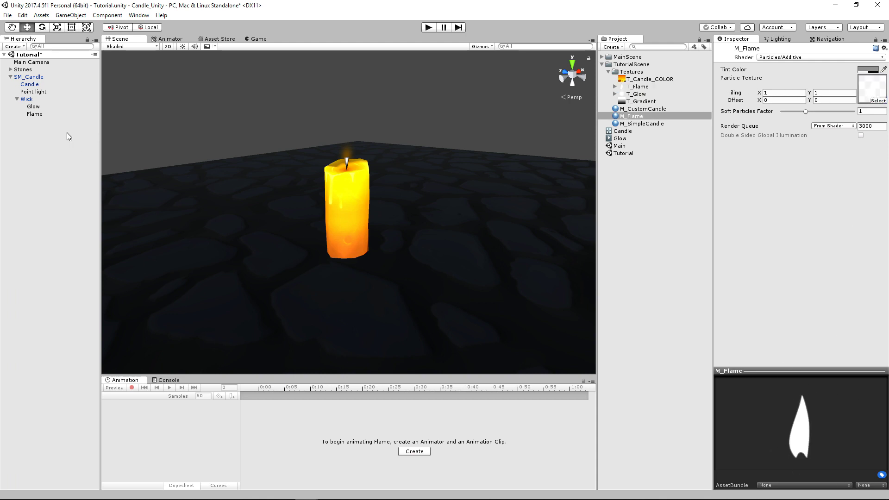
Try to assign the M_Flame material to the Flame object's particle system.
click(42, 113)
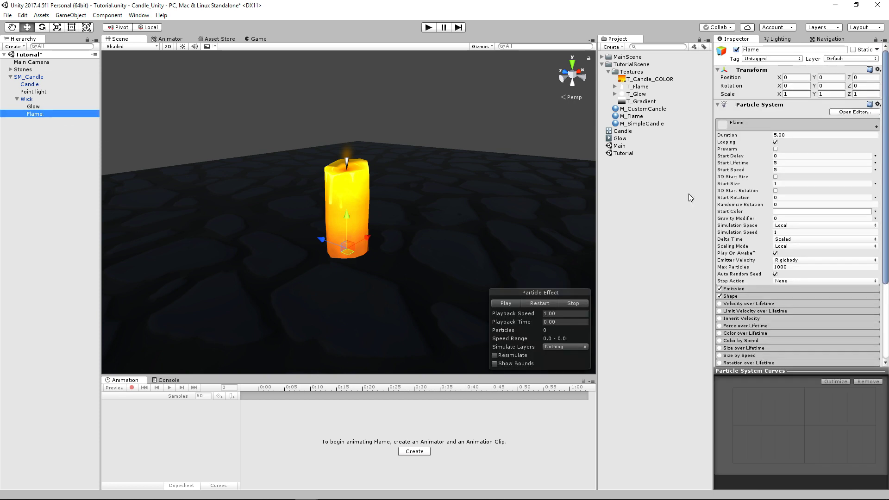
scroll(794, 270, down, 5)
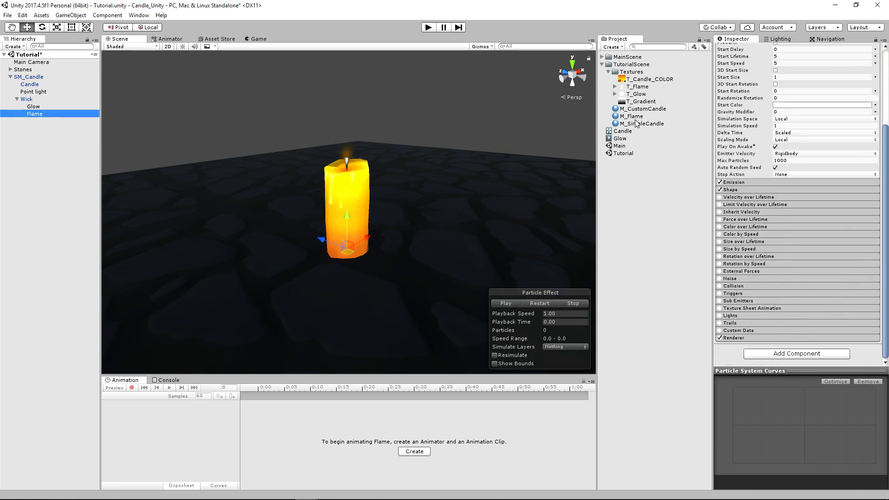
drag(636, 117, 735, 365)
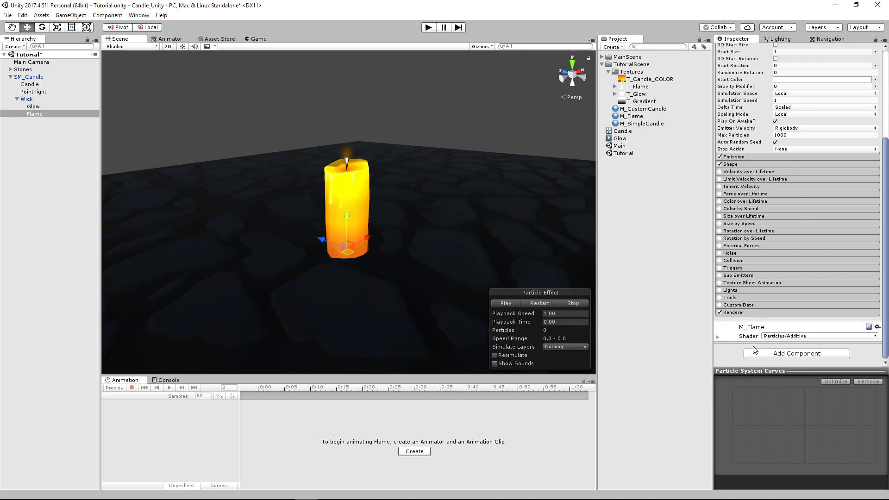
scroll(754, 225, up, 5)
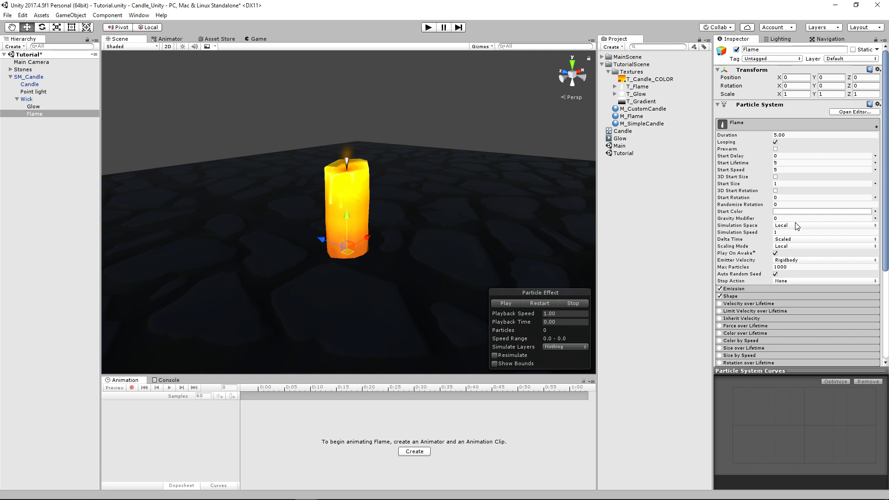
Expand the particle system's Emission module and set the Flame object's Y position to 0.2.
click(734, 288)
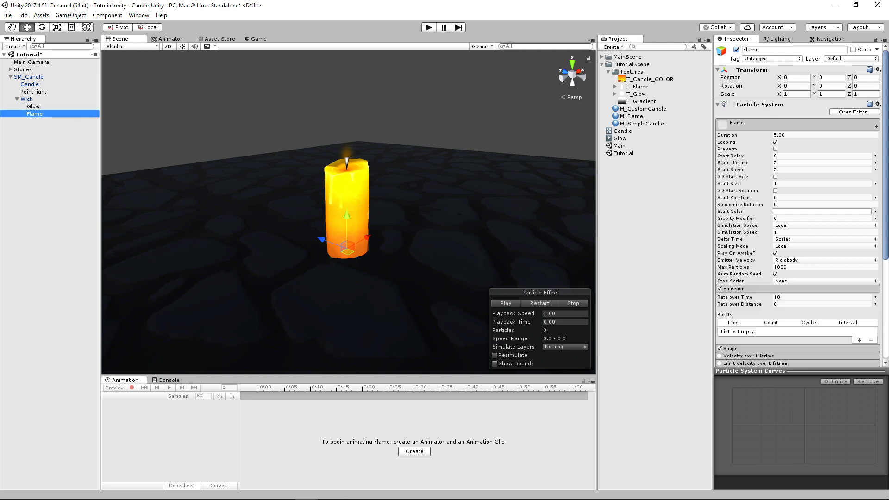
click(835, 77)
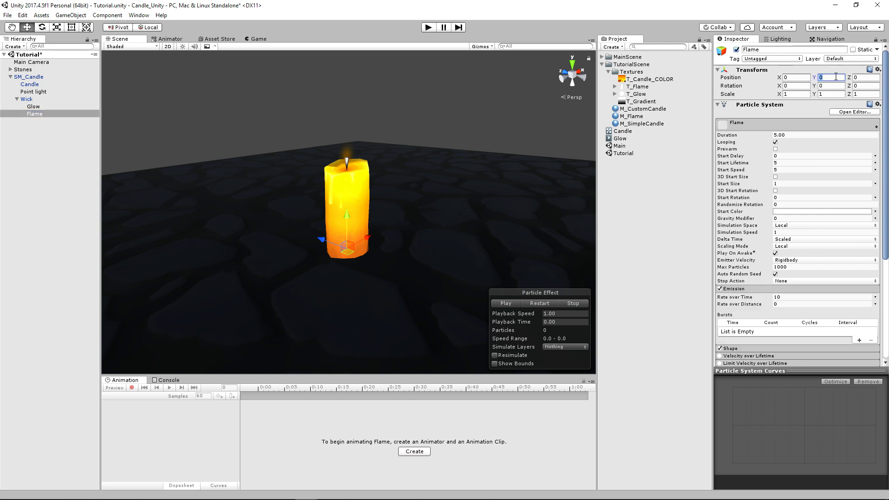
text(0.2)
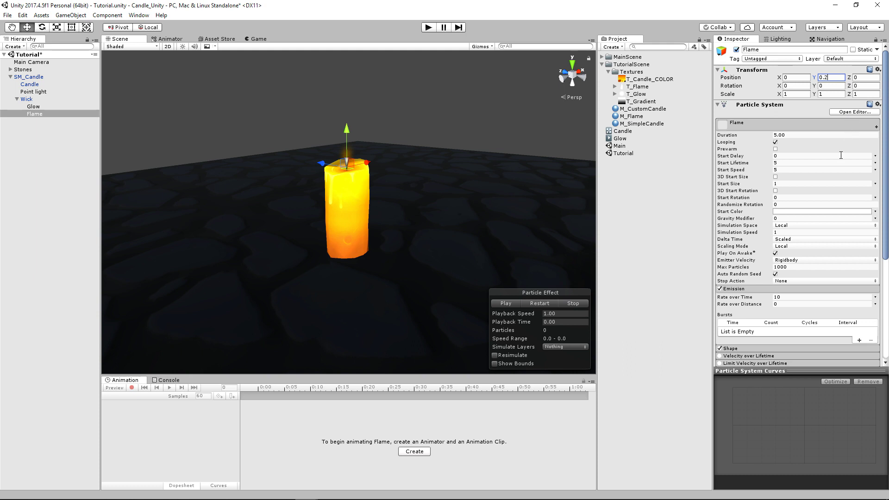
Set the particles' Start Lifetime to 1, Start Speed to 0 and the emission Rate over Time to 5.
scroll(840, 155, down, 1)
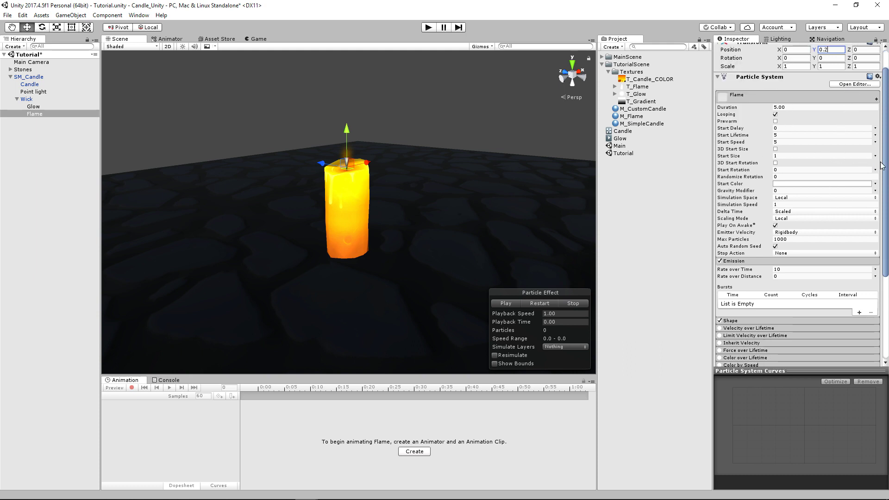
click(808, 135)
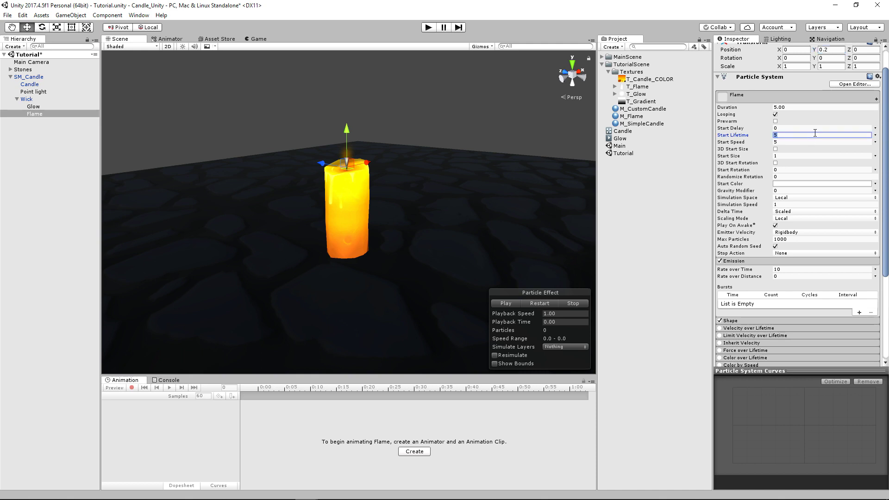
key(Tab)
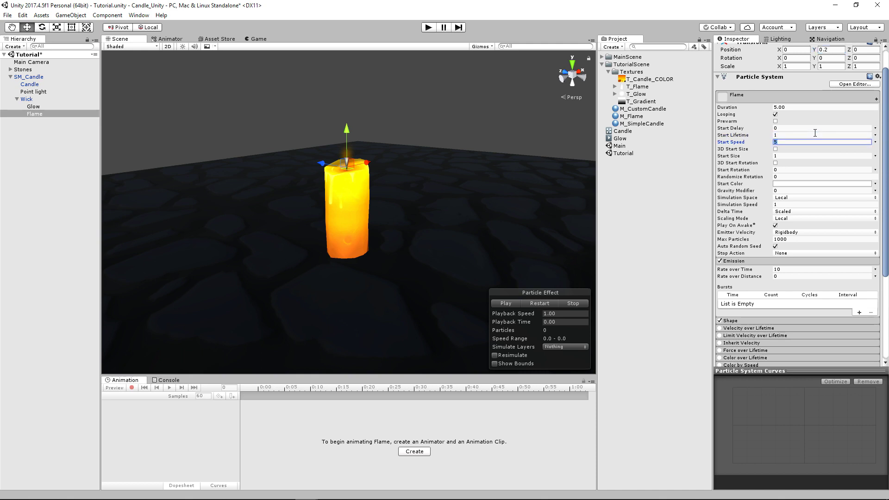
click(791, 270)
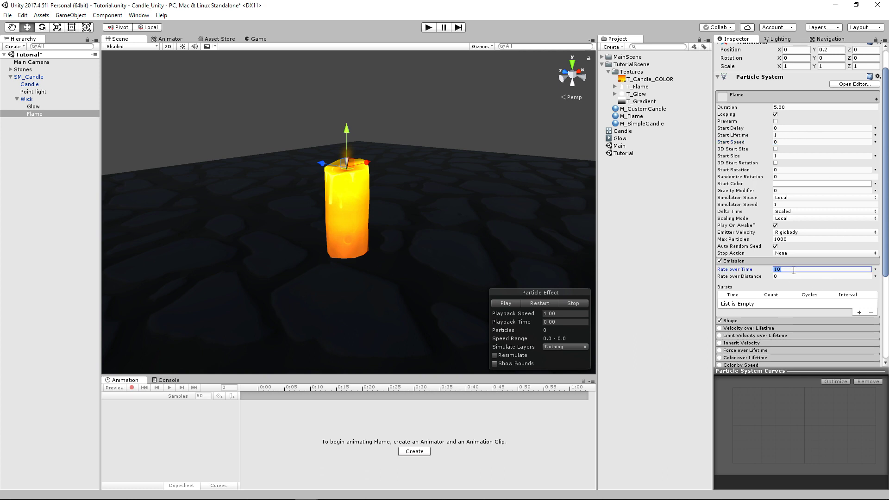
Change the emitter shape to Edge with a radius of 0.01 and a Z rotation of 90.
scroll(792, 273, down, 4)
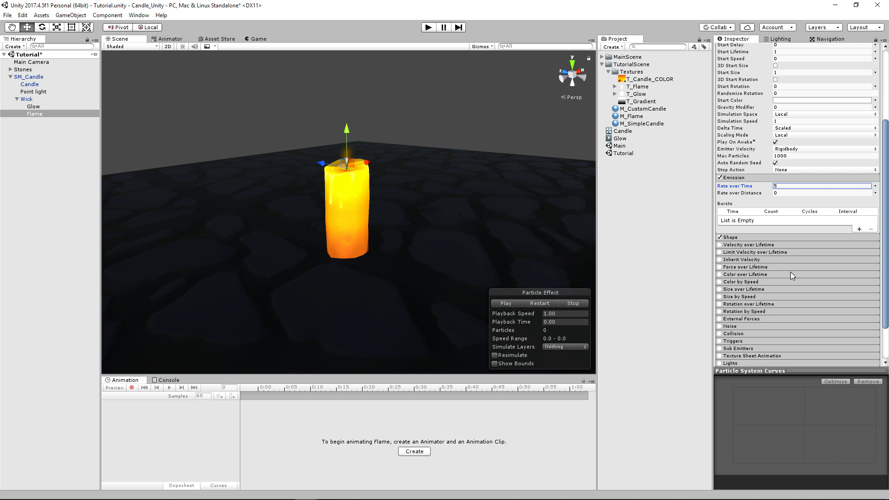
click(754, 236)
scroll(759, 237, down, 3)
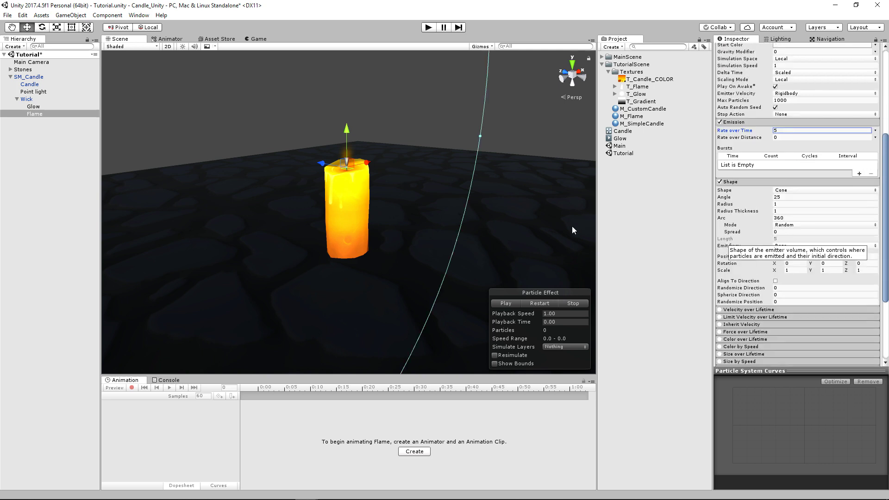
alt+drag(453, 240, 415, 317)
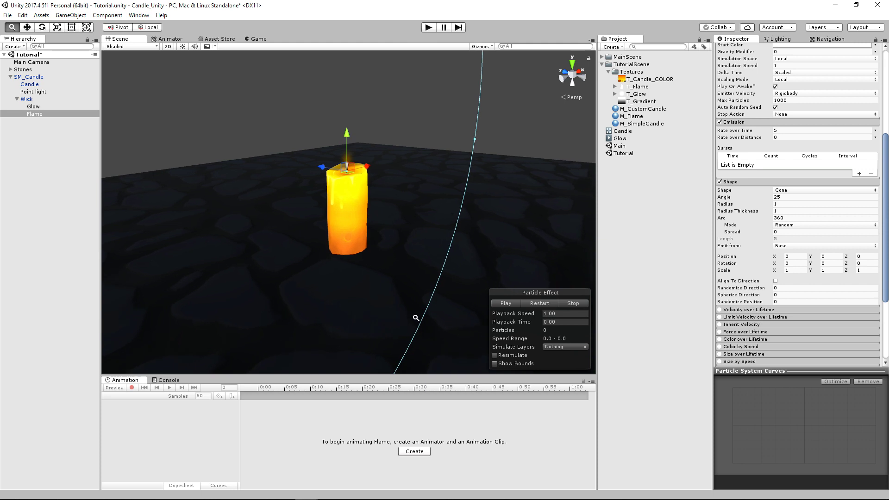
click(782, 190)
click(802, 292)
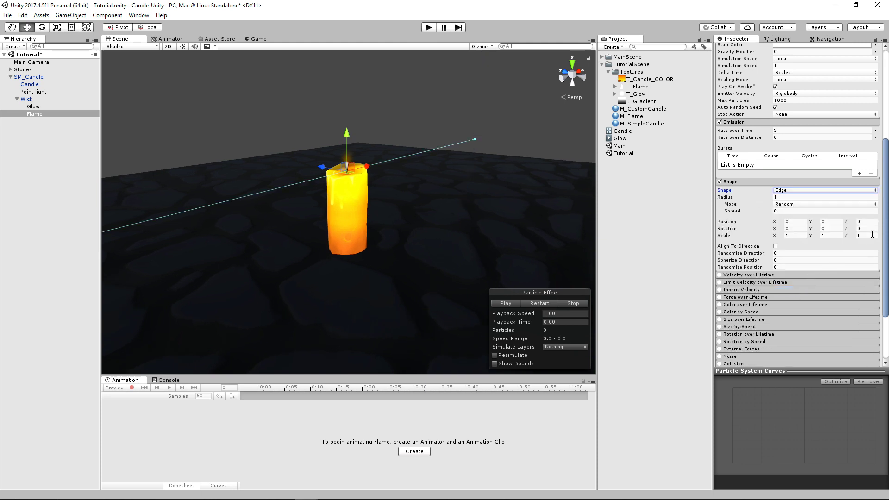
click(792, 197)
text(.0)
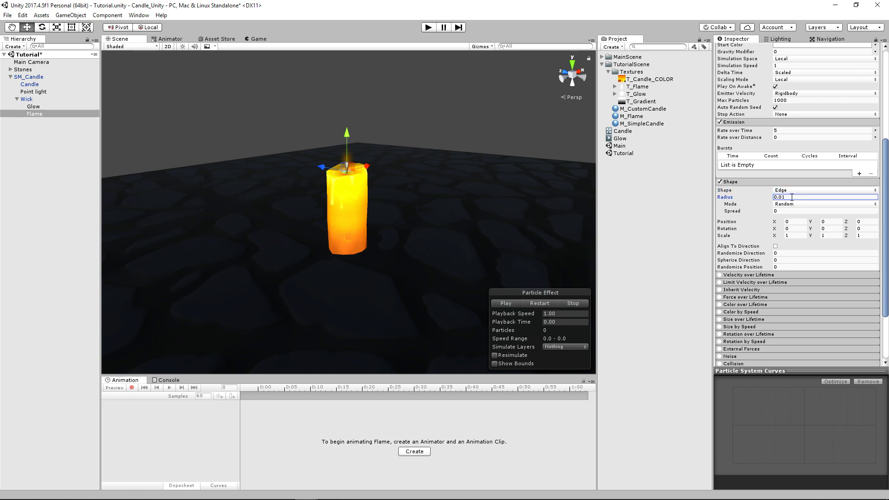
click(869, 228)
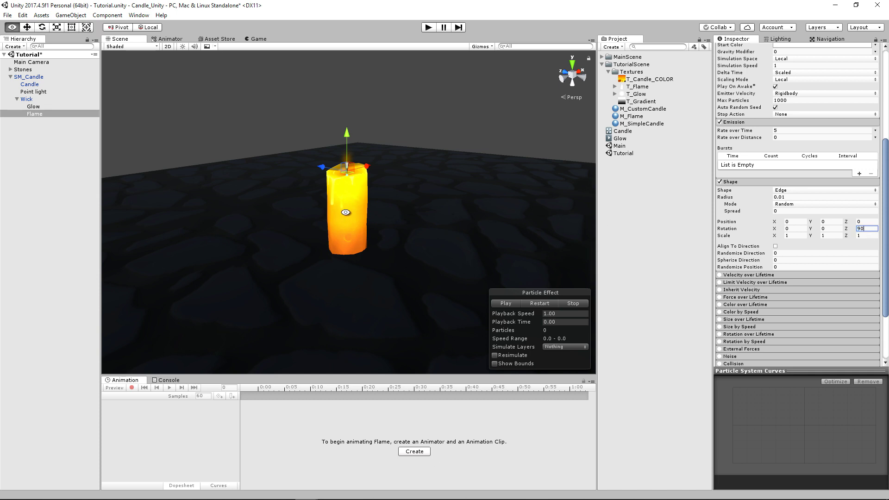
Enable Velocity over Lifetime with a Y velocity of 0.01 and play the particle preview in the scene.
alt+scroll(397, 224, up, 5)
alt+drag(347, 189, 347, 337)
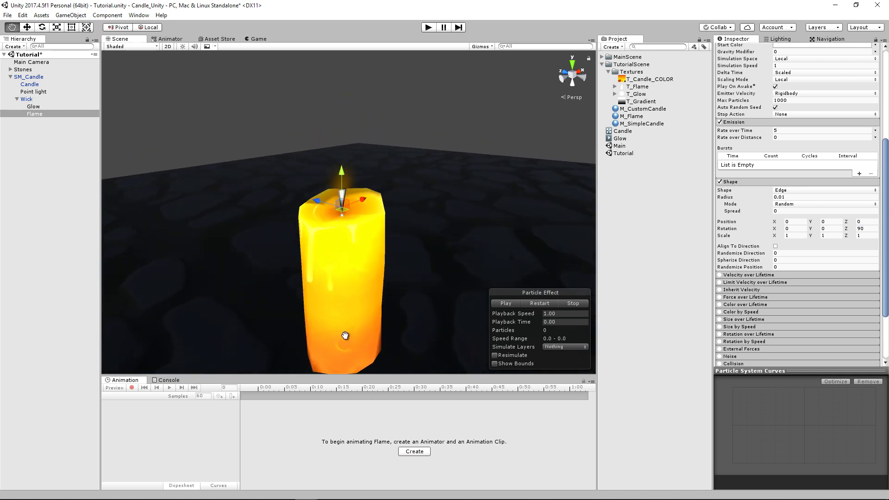
alt+scroll(482, 228, up, 5)
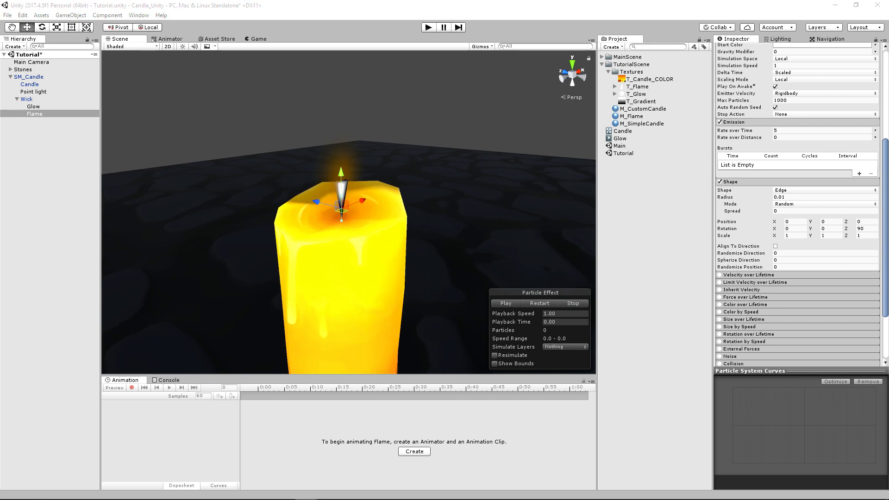
click(719, 275)
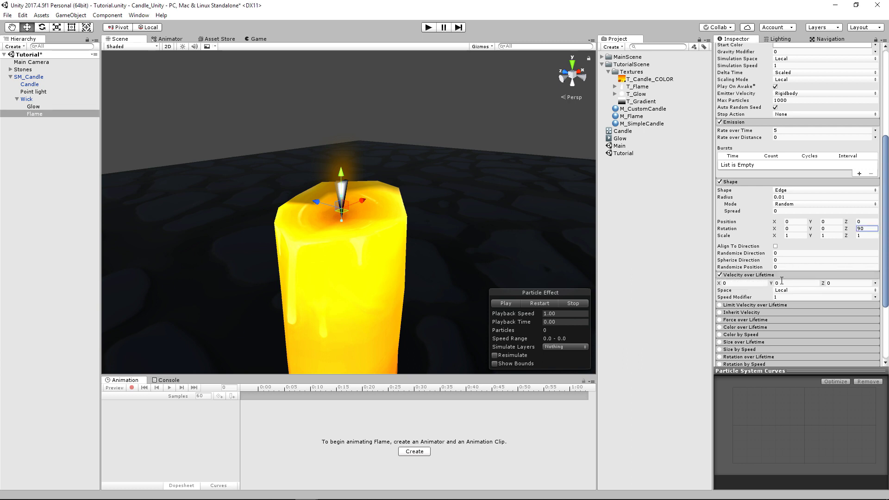
click(789, 283)
click(506, 303)
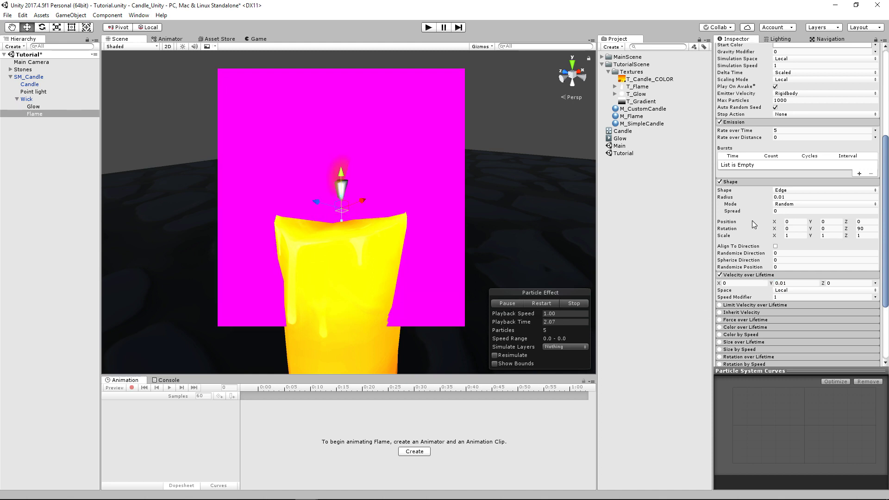
Collapse the main, Emission and Shape settings and assign M_Flame as the Renderer module's material and trail material.
scroll(789, 180, up, 3)
scroll(789, 180, up, 3)
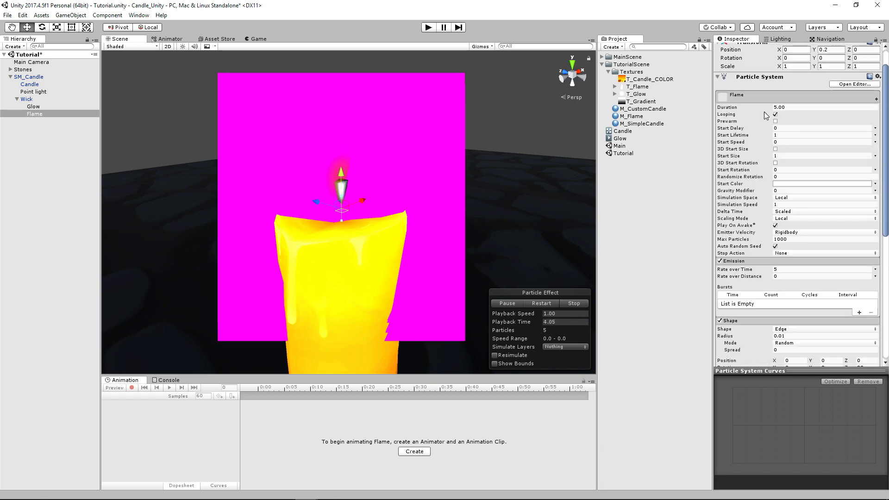
click(768, 95)
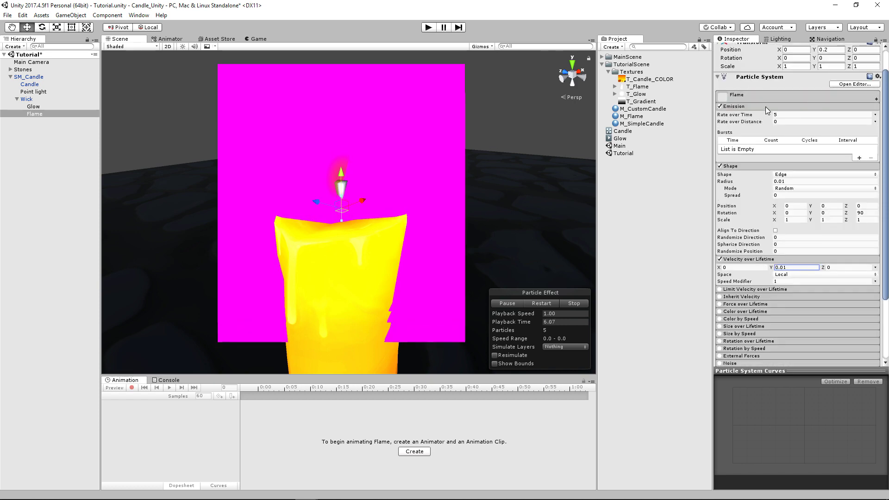
click(765, 106)
click(765, 114)
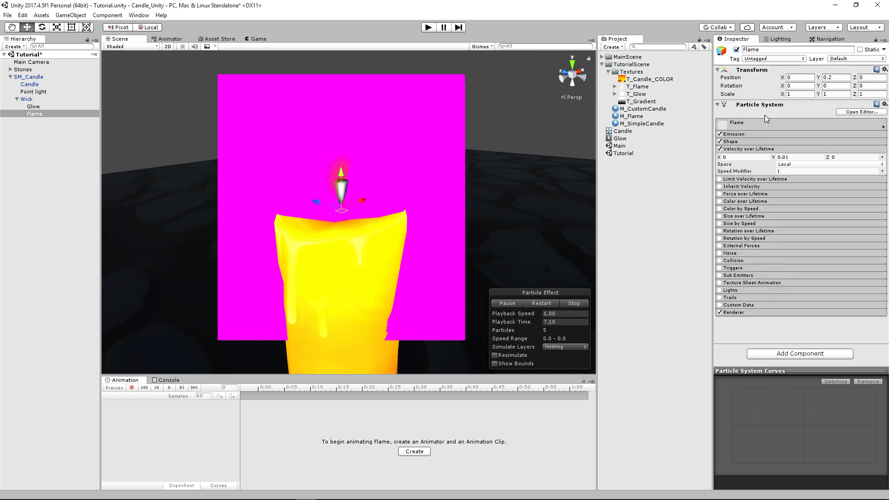
click(763, 311)
scroll(779, 310, down, 2)
scroll(779, 311, down, 2)
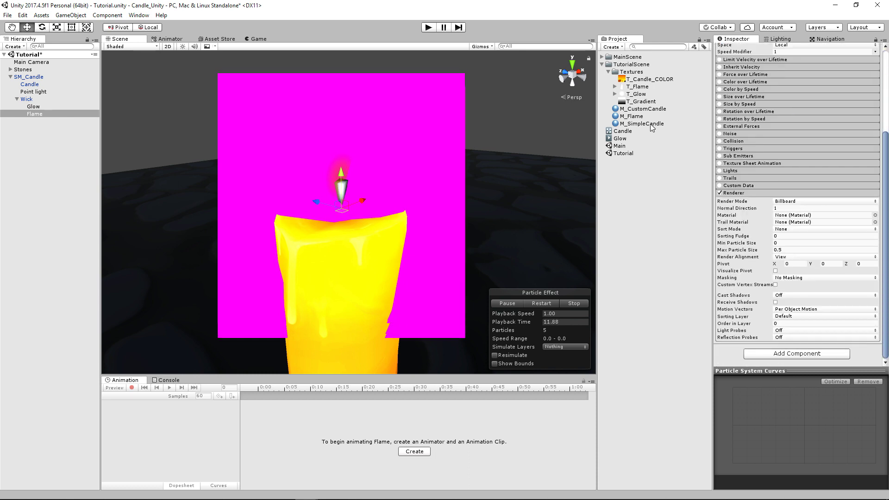
drag(633, 116, 720, 356)
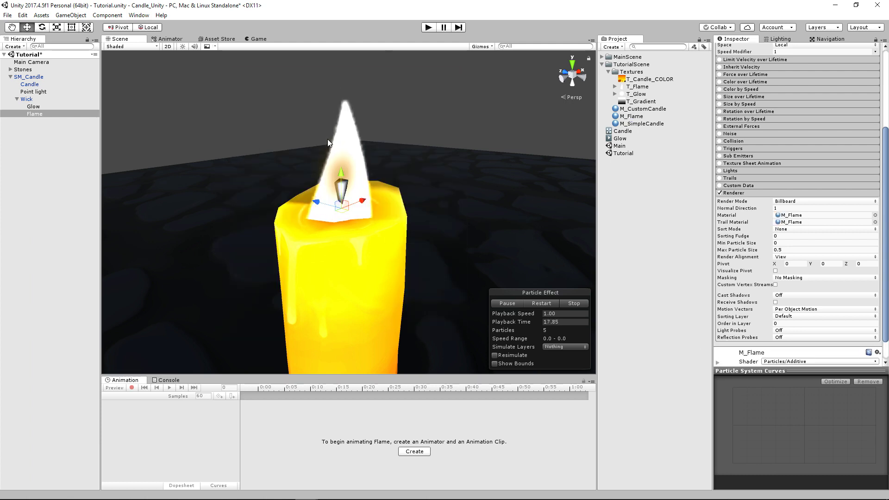
click(737, 193)
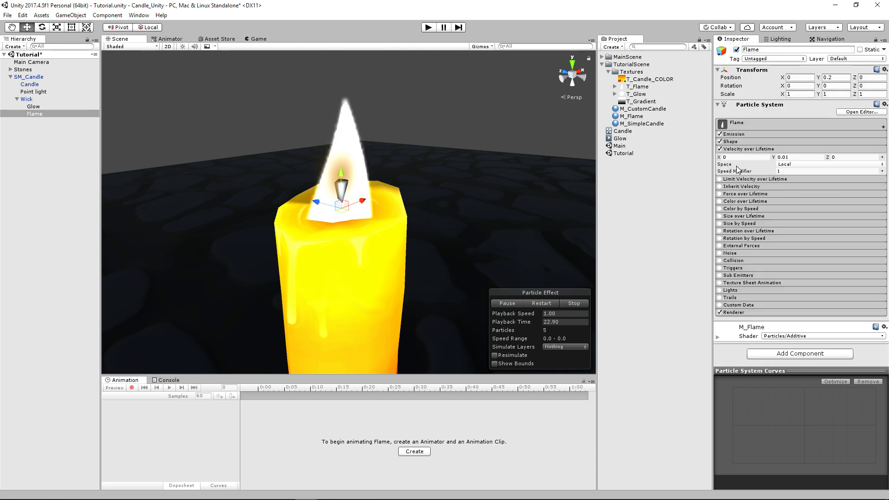
Enable Color over Lifetime for the flame particles and add a fully opaque alpha key at 50% in its gradient.
click(719, 201)
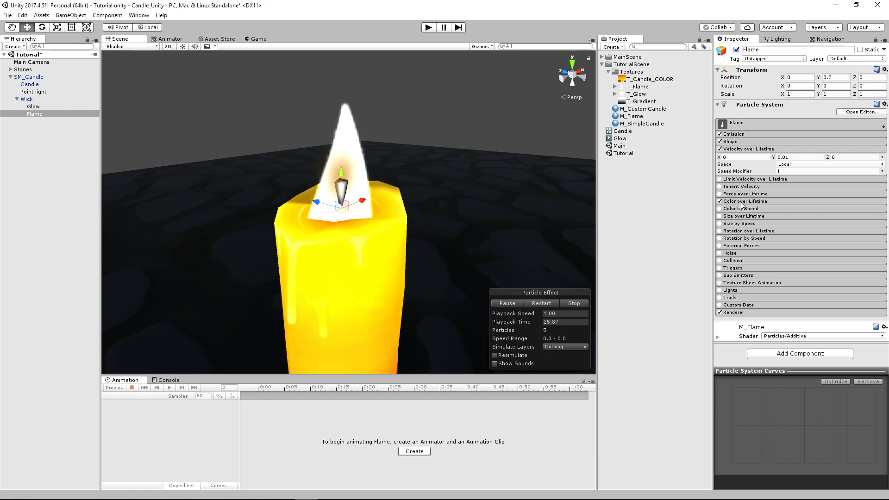
click(740, 202)
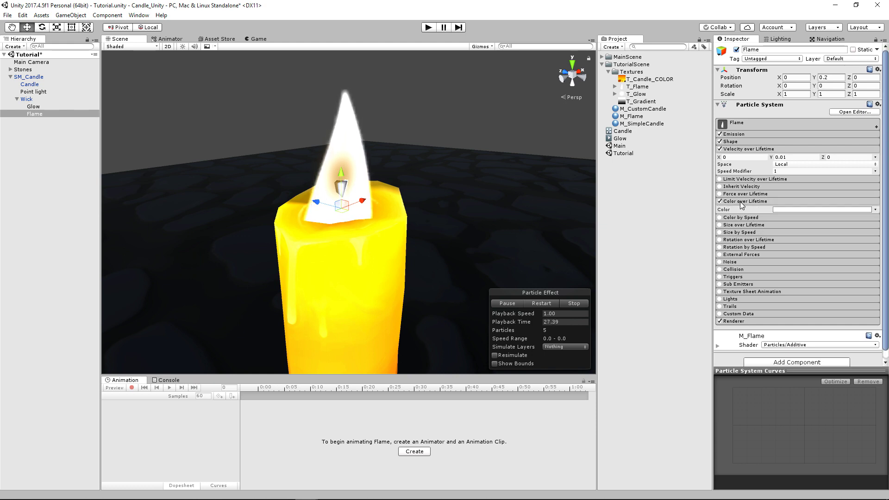
click(780, 210)
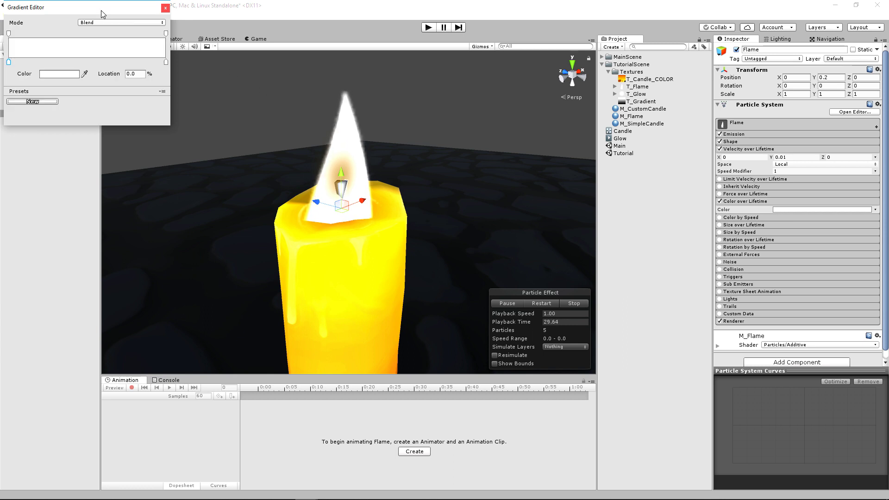
drag(69, 7, 72, 43)
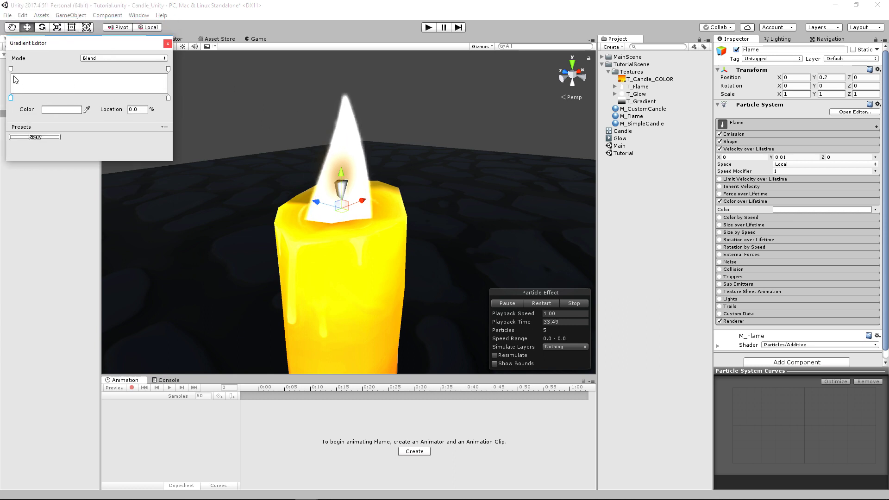
click(87, 69)
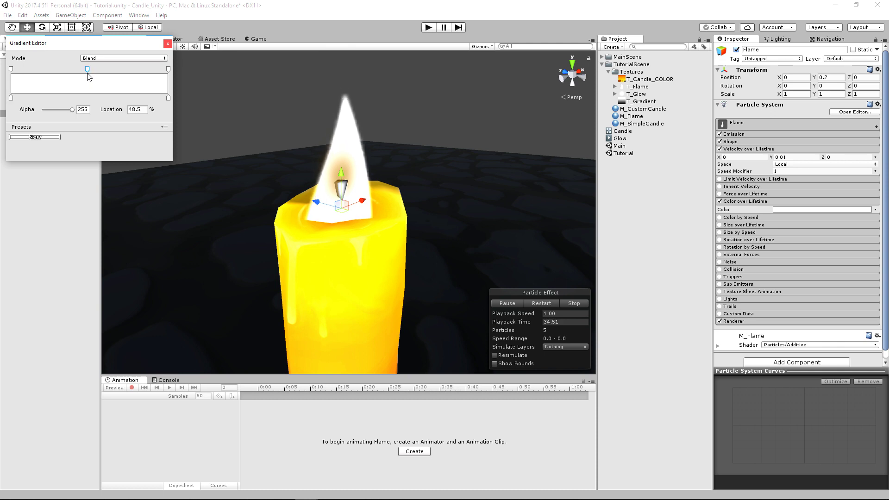
click(137, 109)
text(50)
key(Return)
Set the gradient's start and end alpha keys to 0 and close the Gradient Editor.
click(11, 69)
click(84, 110)
text(0)
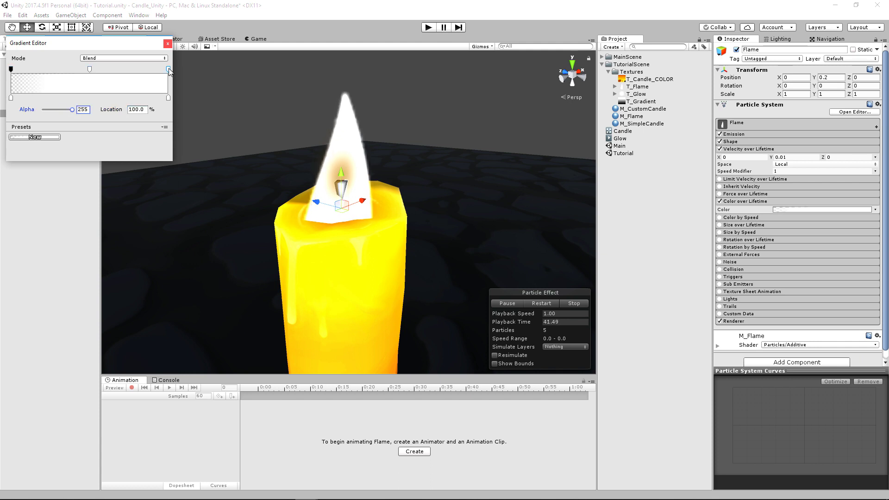
click(168, 69)
drag(56, 110, 2, 109)
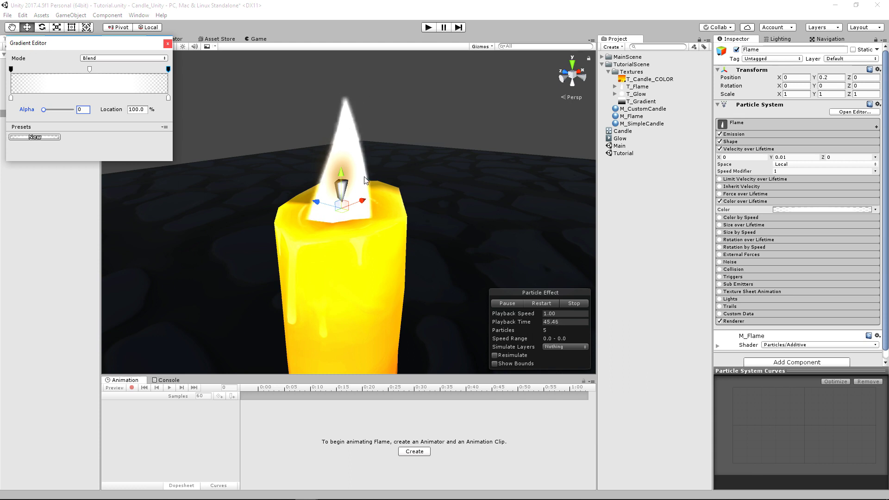
click(167, 44)
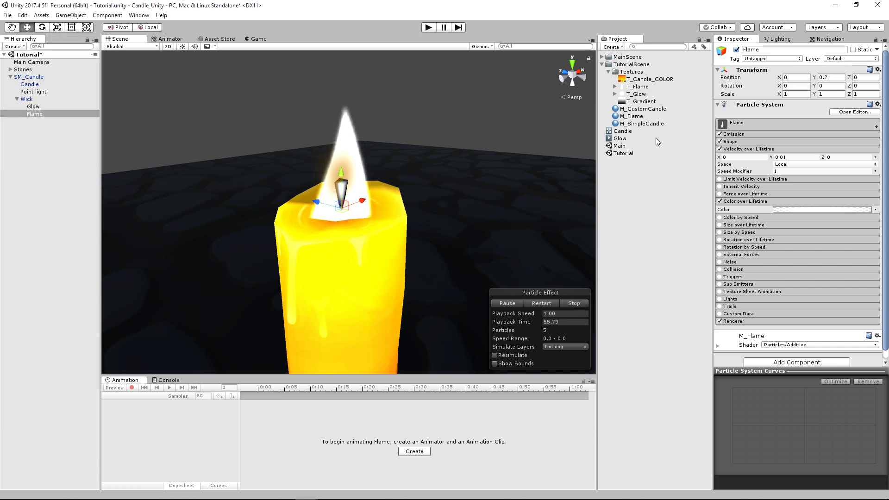
Expand the flame's main particle settings and set the Start Size to 0.05.
click(734, 134)
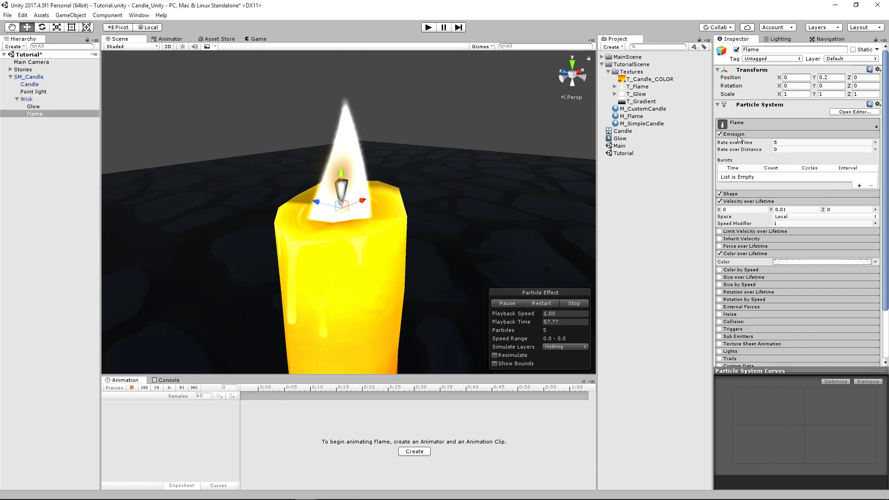
click(735, 134)
click(743, 124)
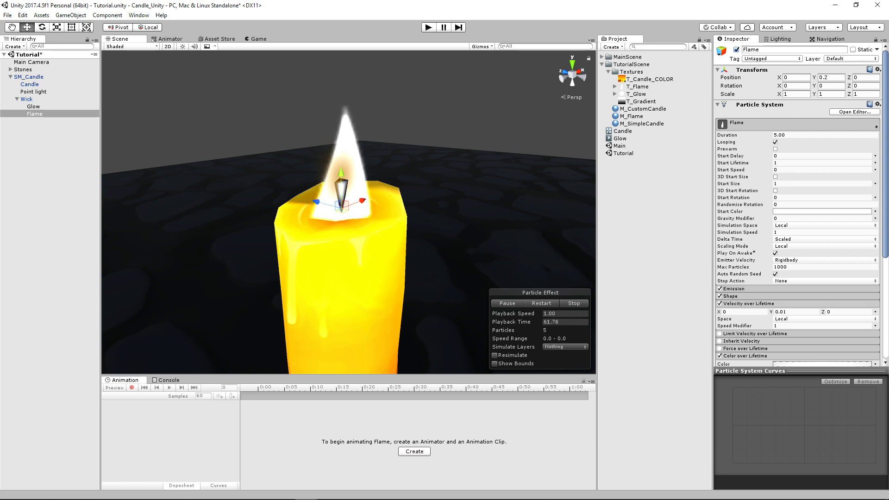
click(806, 183)
text(.05)
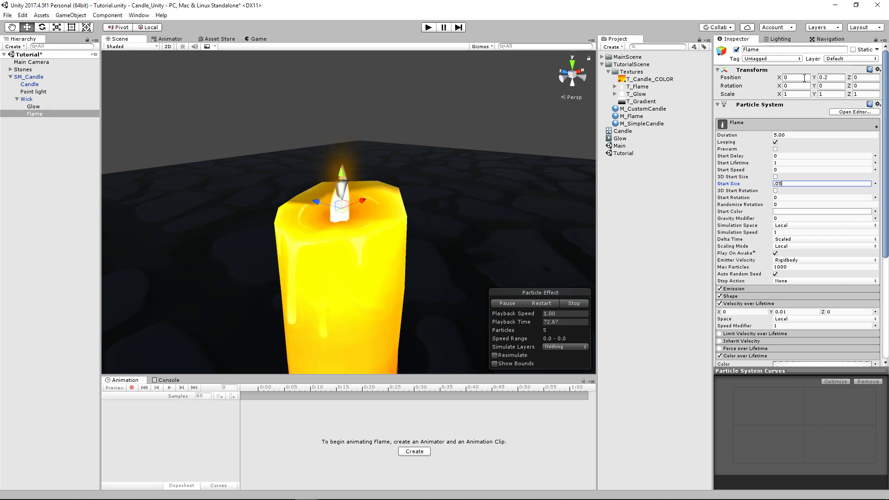
Raise the Flame object to a Y position of 0.225 and check its placement over the wick.
click(837, 80)
text(0.225)
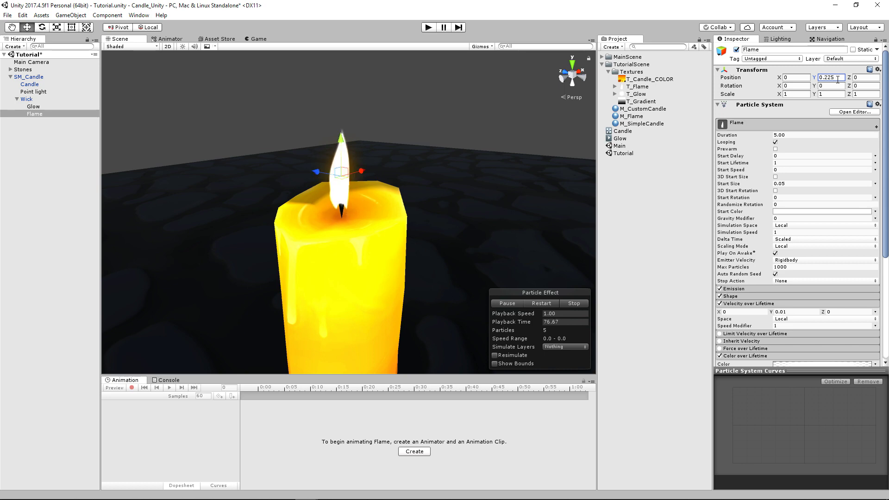
alt+drag(446, 201, 375, 205)
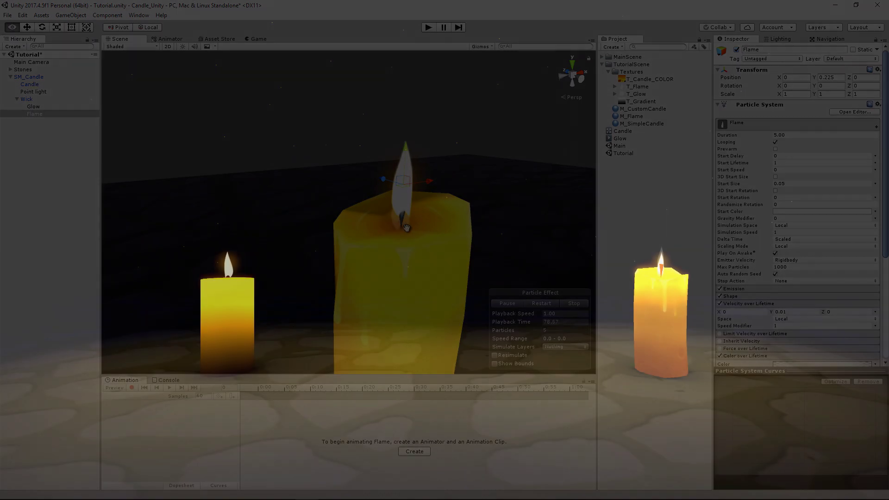